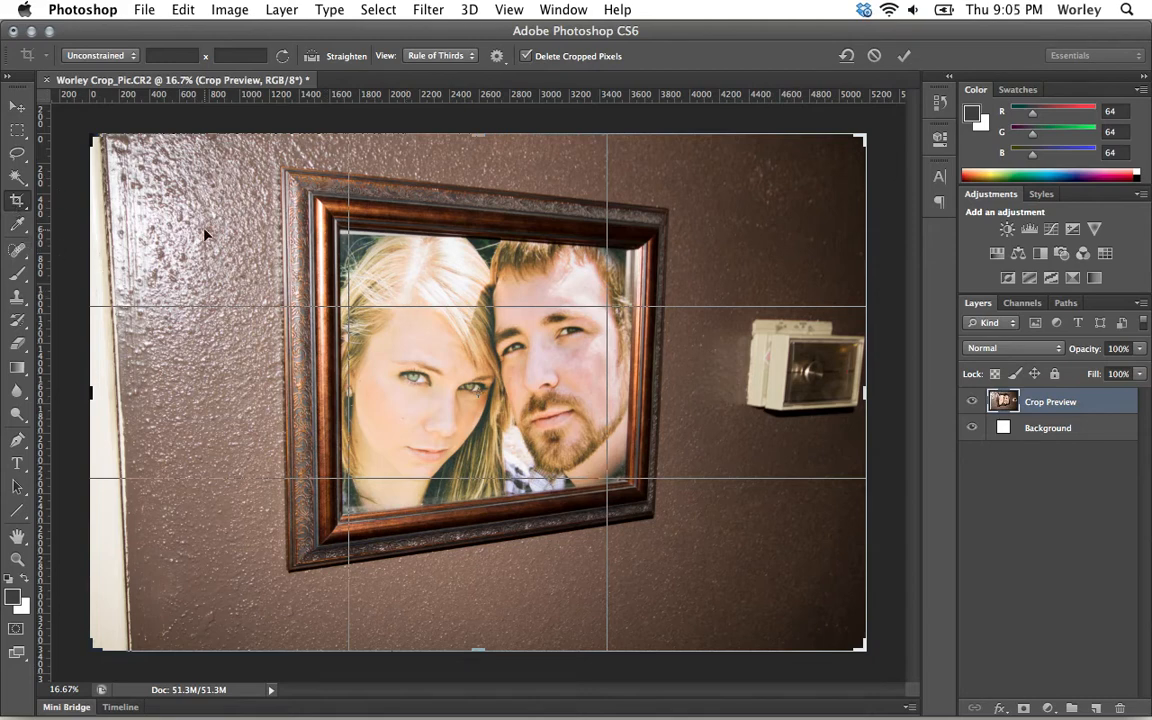
# - Try cropping away the wall at both sides of the picture frame with Delete Cropped Pixels on, and undo the crop
pyautogui.moveTo(866, 395); pyautogui.dragTo(805, 380)
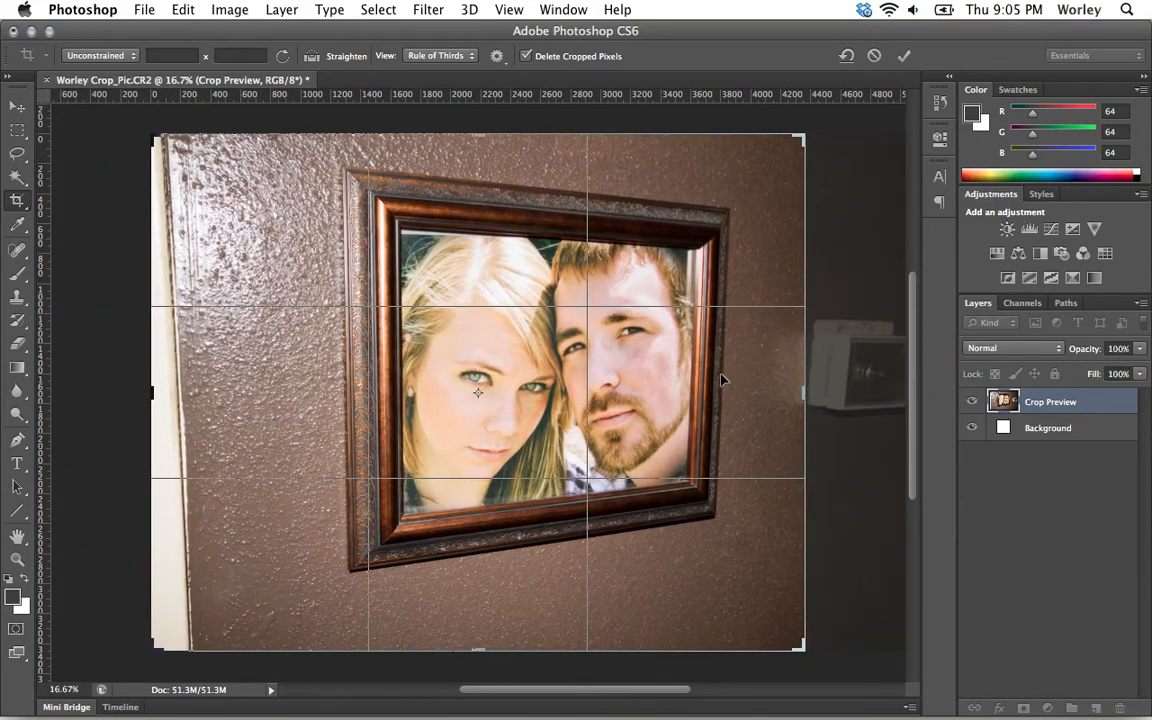
pyautogui.moveTo(151, 395); pyautogui.dragTo(204, 396)
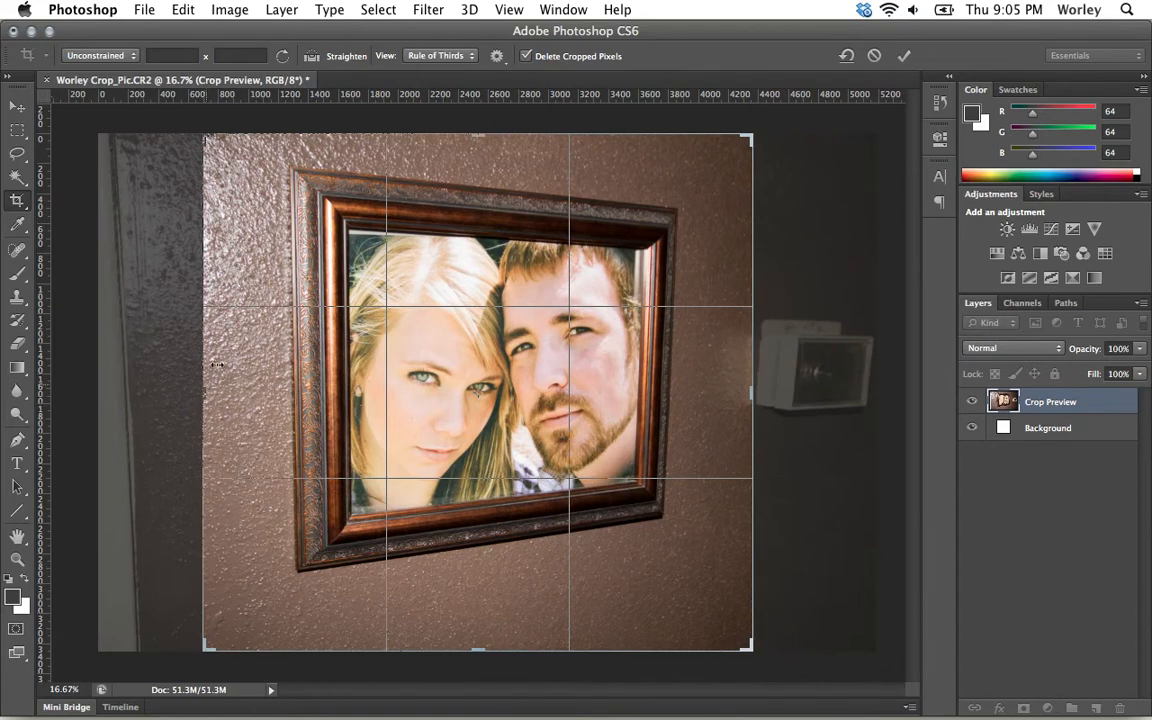
pyautogui.press('Return')
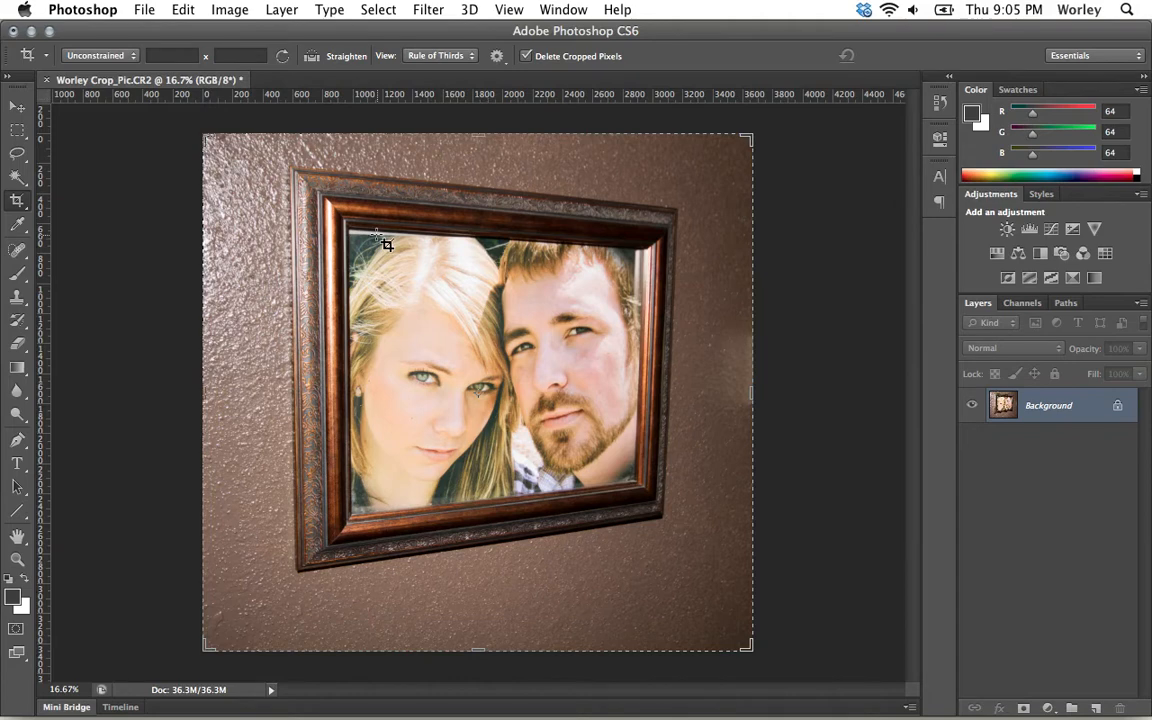
pyautogui.press('super+z')
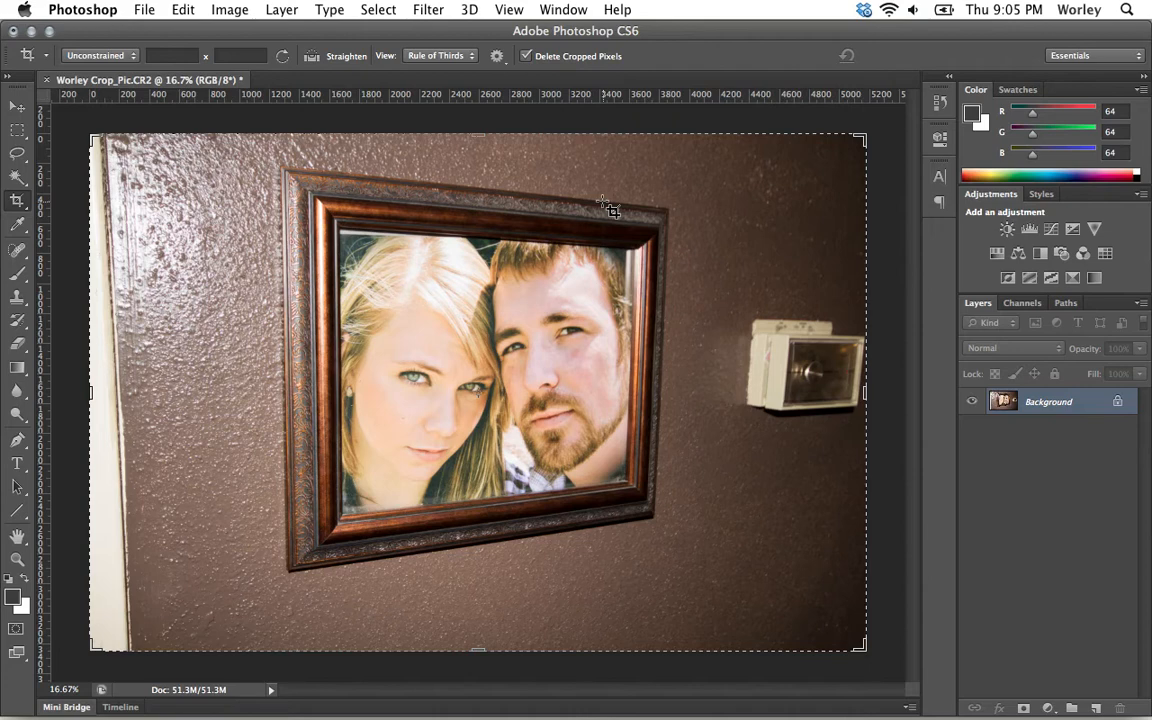
# - Turn off Delete Cropped Pixels and crop the wall away at both sides of the picture frame
pyautogui.click(526, 56)
pyautogui.moveTo(864, 392); pyautogui.dragTo(785, 392)
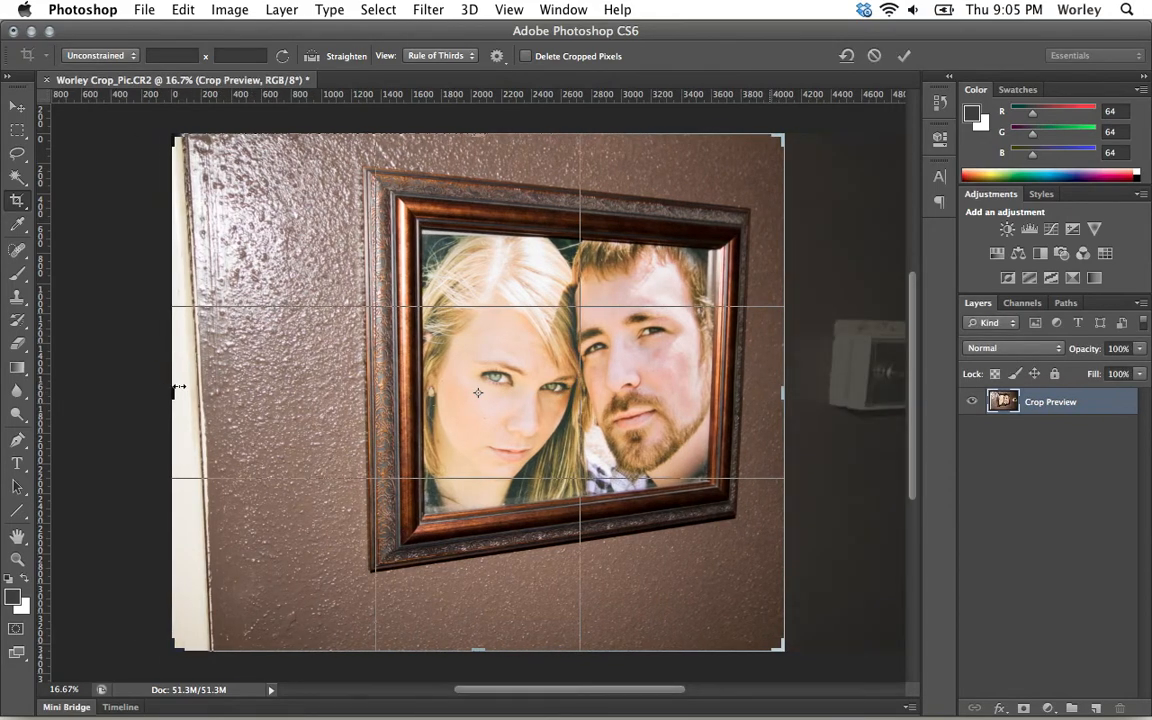
pyautogui.moveTo(172, 390); pyautogui.dragTo(236, 386)
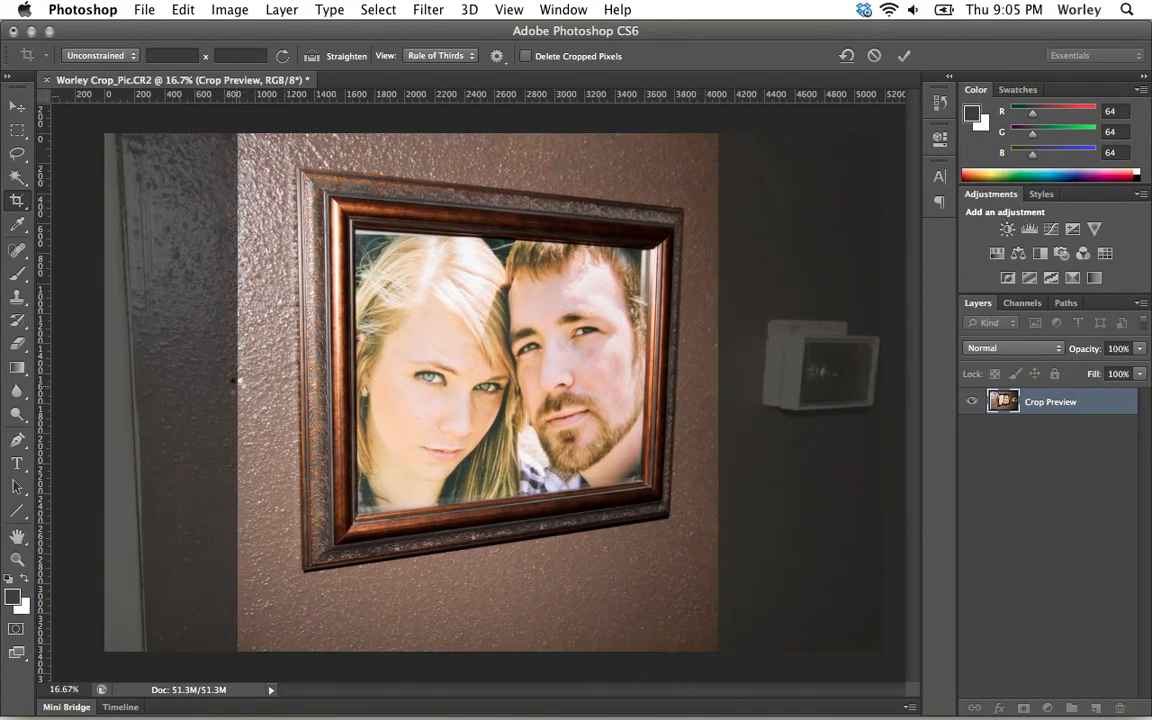
pyautogui.press('Return')
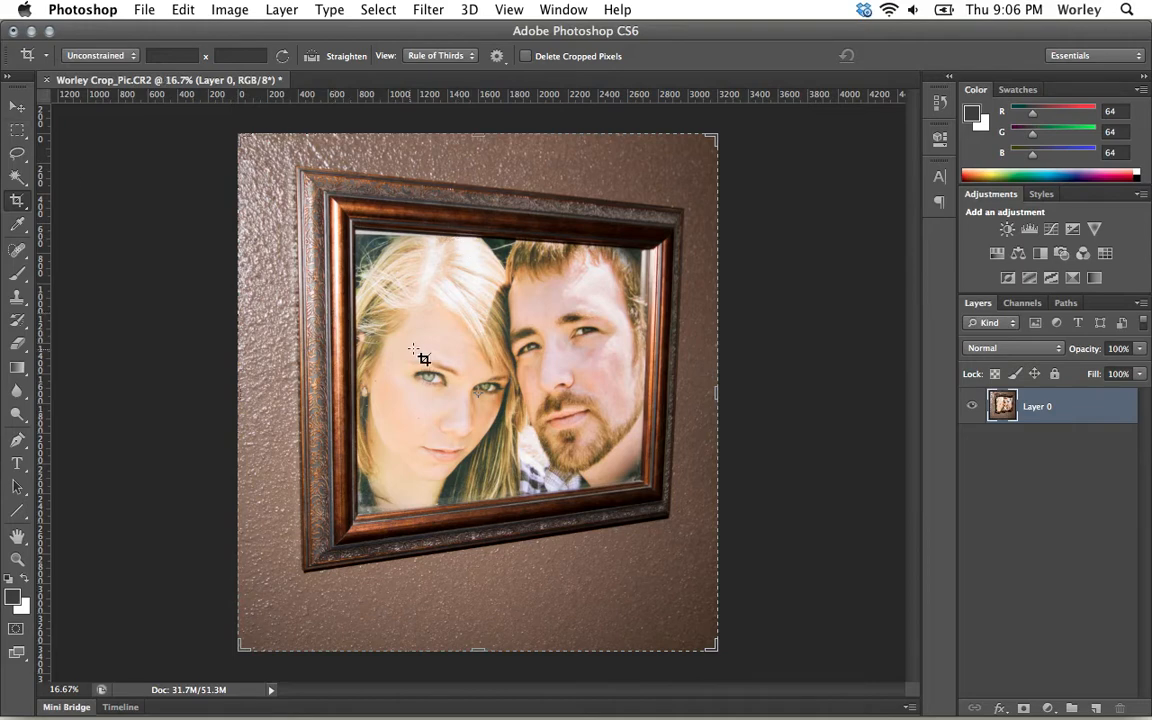
# - Expand the crop to recover the hidden areas at both sides and add blank canvas beyond the photo's right edge
pyautogui.click(17, 106)
pyautogui.click(17, 193)
pyautogui.moveTo(714, 391); pyautogui.dragTo(778, 393)
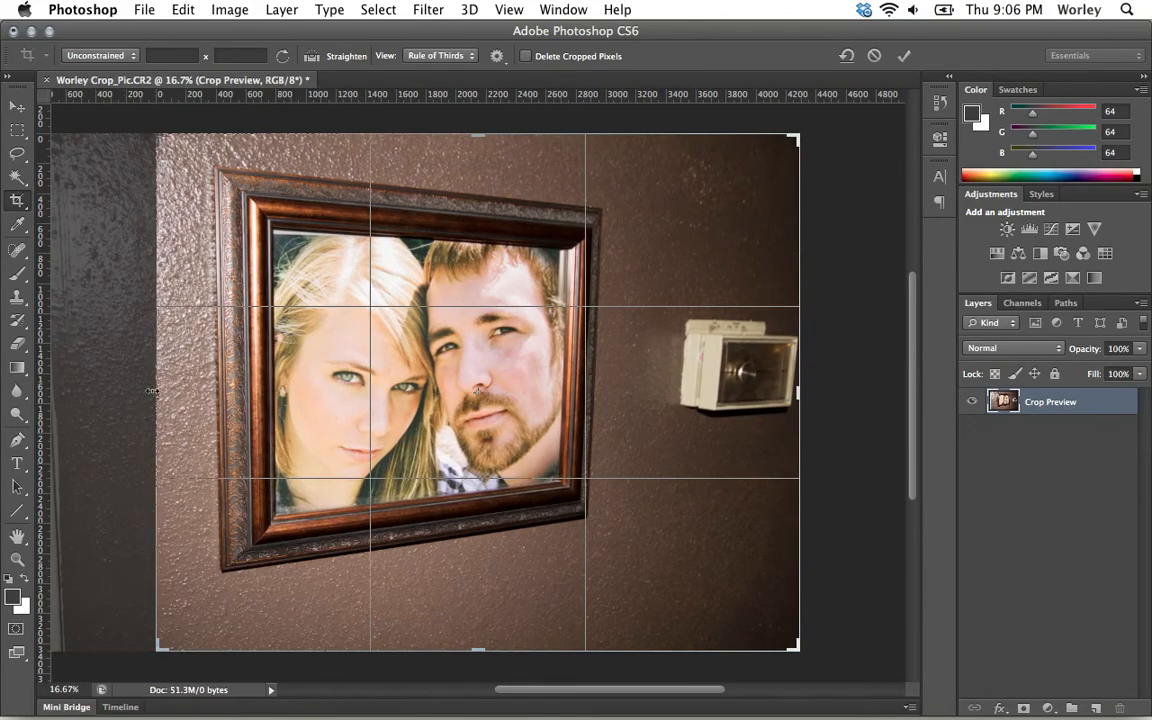
pyautogui.moveTo(157, 385); pyautogui.dragTo(85, 382)
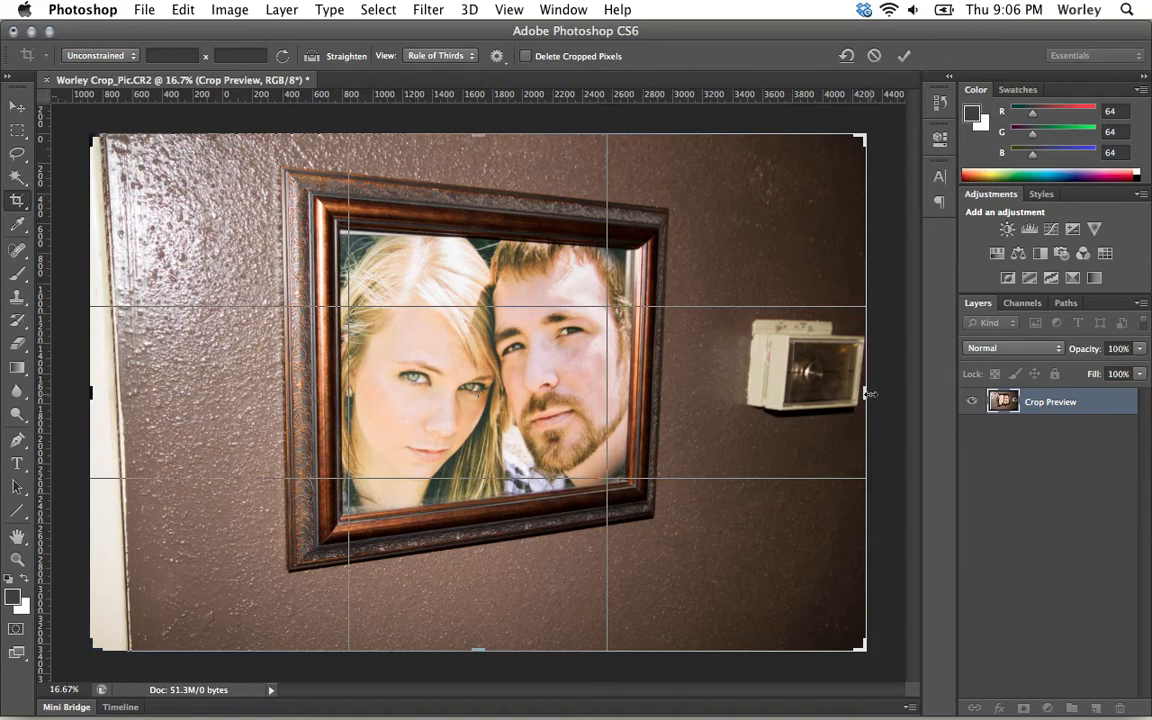
pyautogui.moveTo(866, 393)
pyautogui.mouseDown()
pyautogui.moveTo(895, 393)
pyautogui.moveTo(885, 393)
pyautogui.mouseUp()
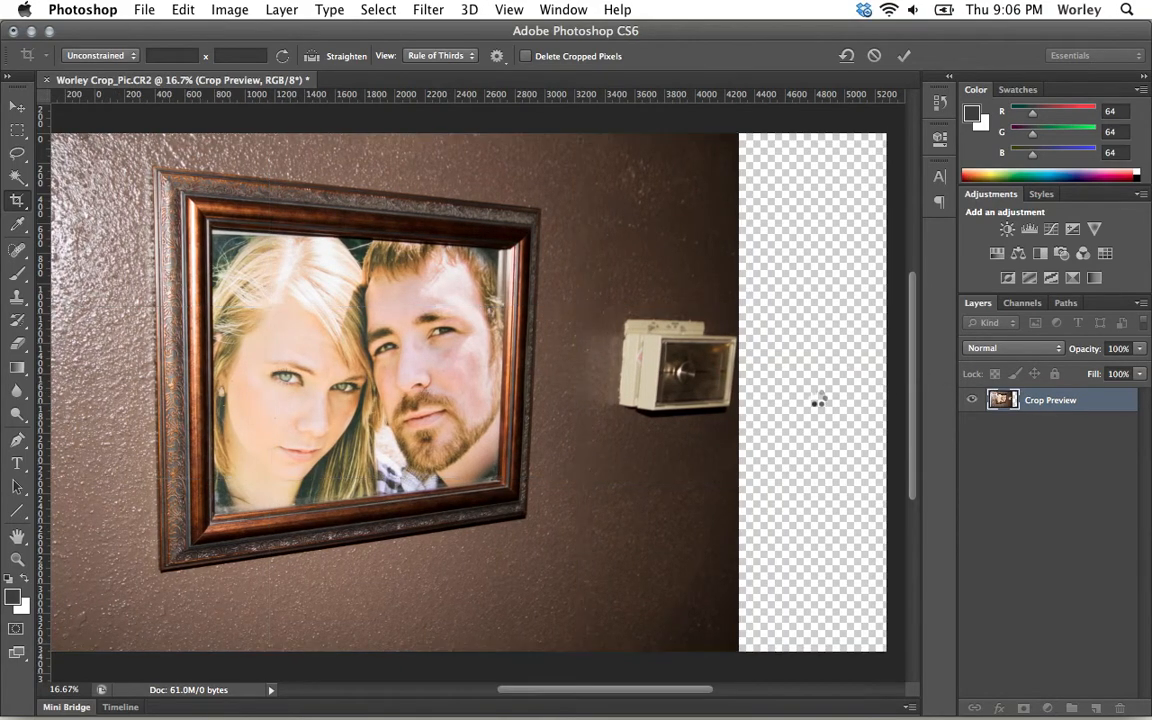
pyautogui.press('Return')
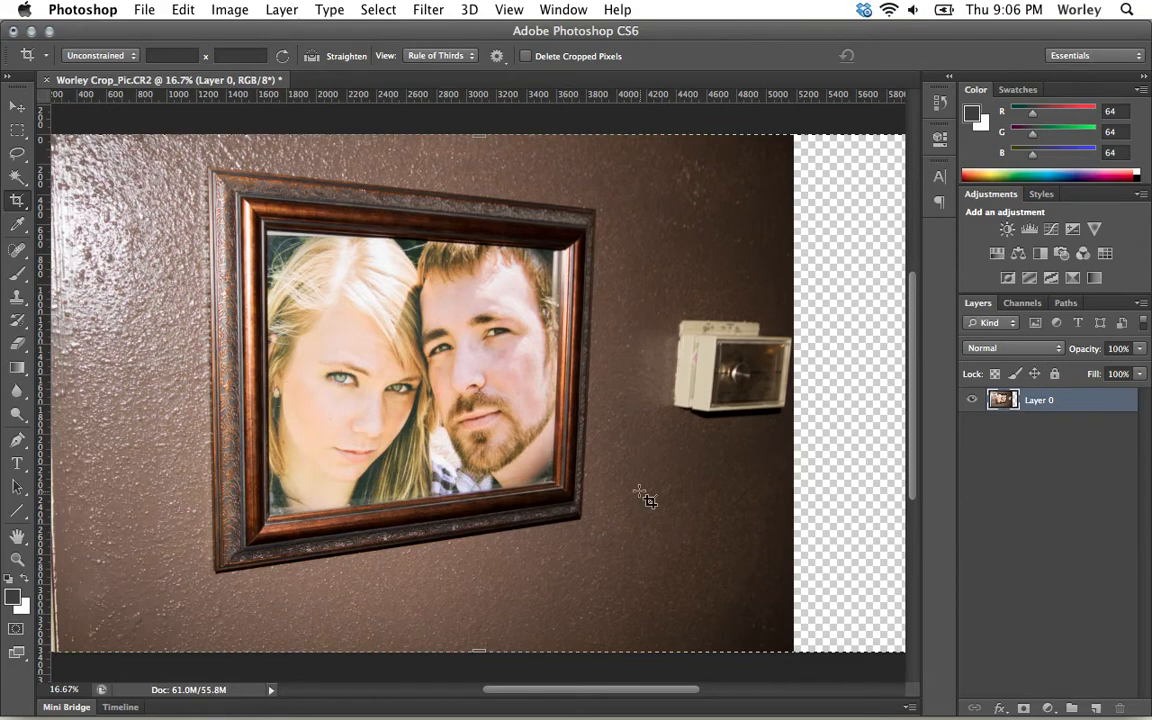
# - Crop off the transparent strip along the photo's right edge
pyautogui.press('super+0')
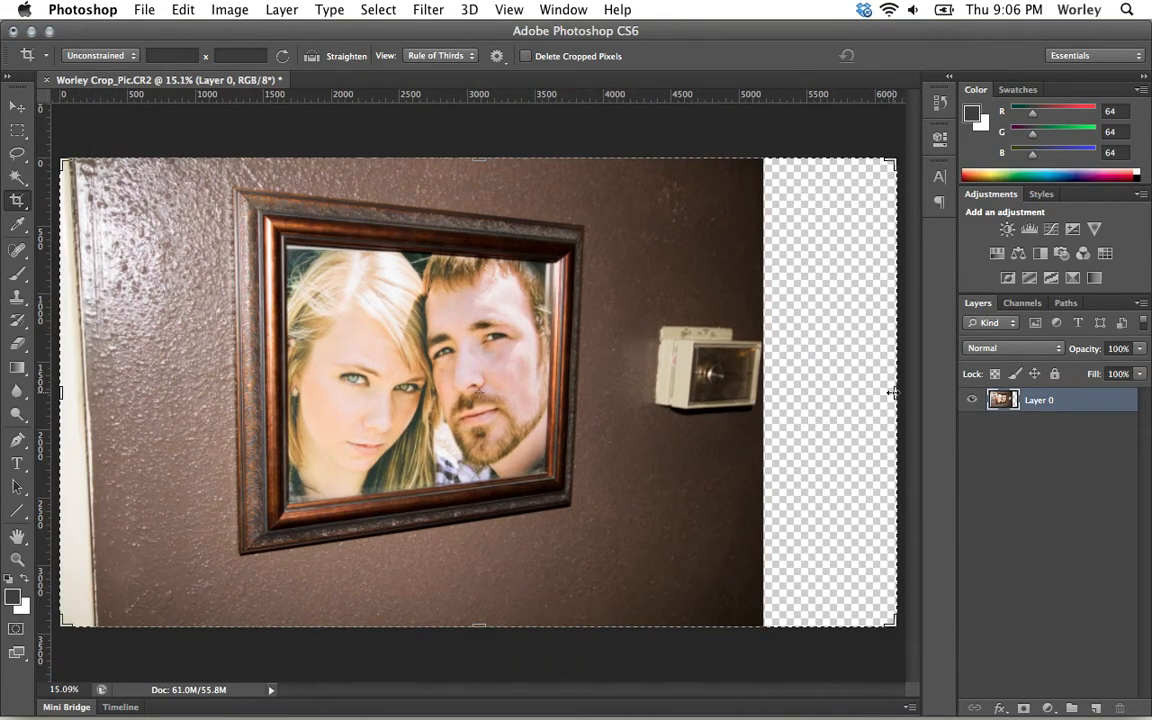
pyautogui.moveTo(894, 393); pyautogui.dragTo(826, 393)
pyautogui.press('Return')
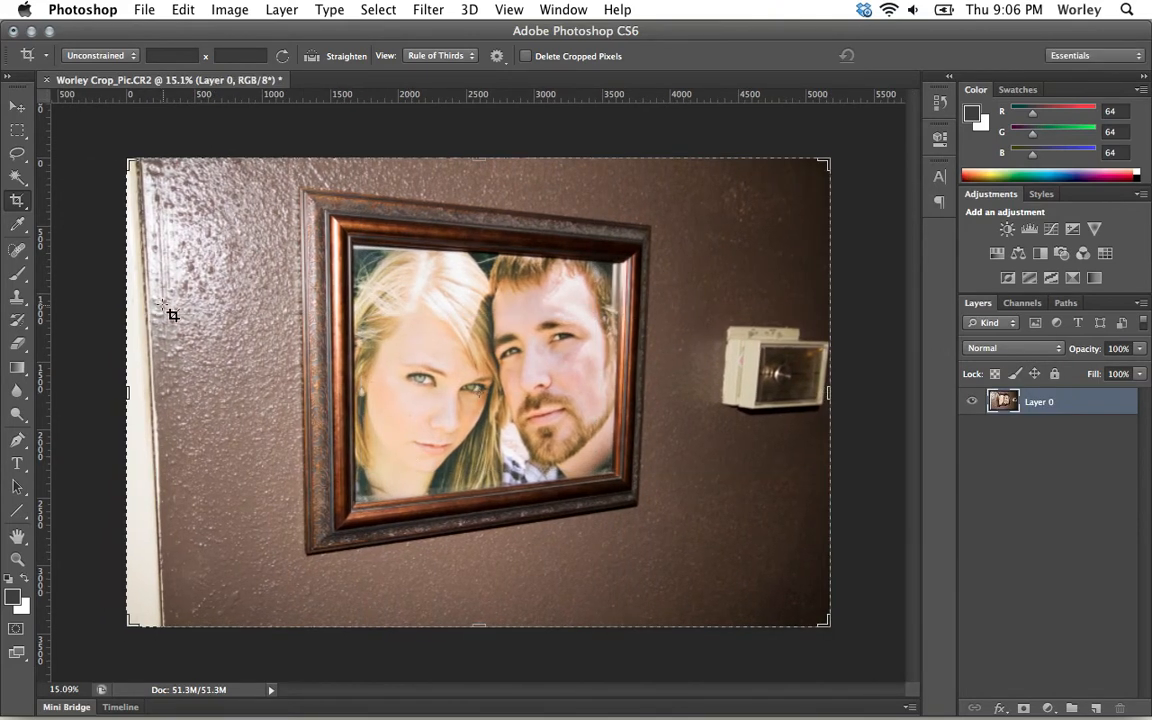
pyautogui.click(107, 58)
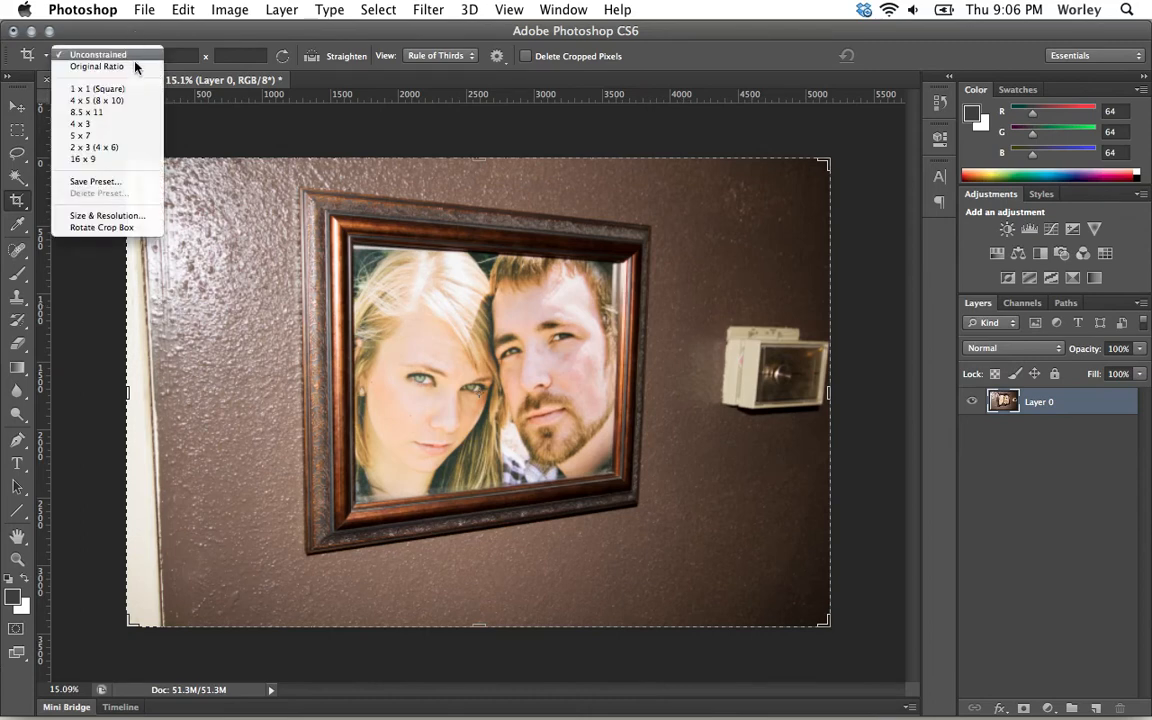
pyautogui.click(373, 253)
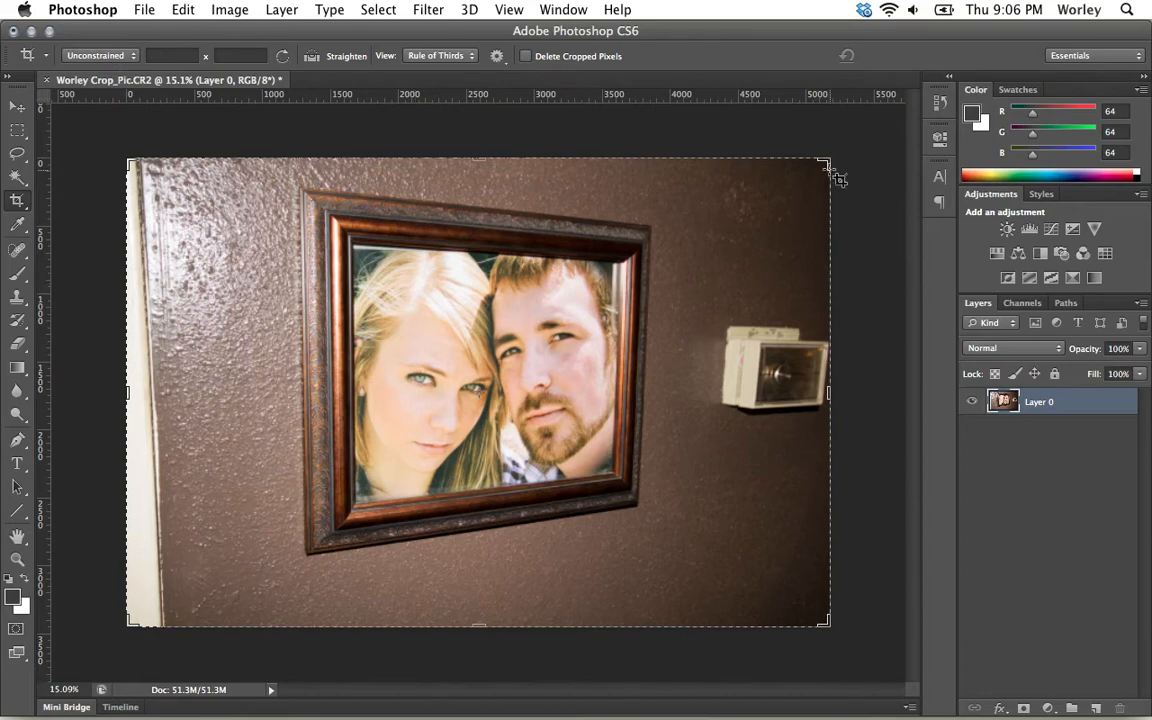
pyautogui.moveTo(829, 163); pyautogui.dragTo(749, 271)
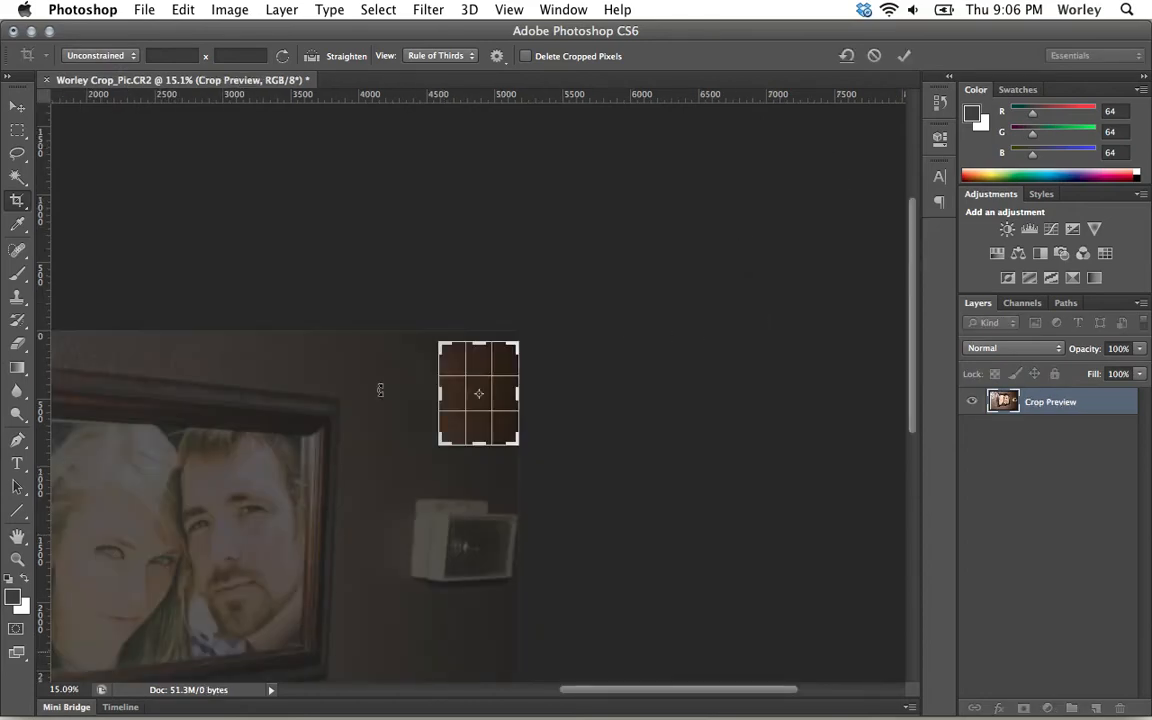
pyautogui.press('Escape')
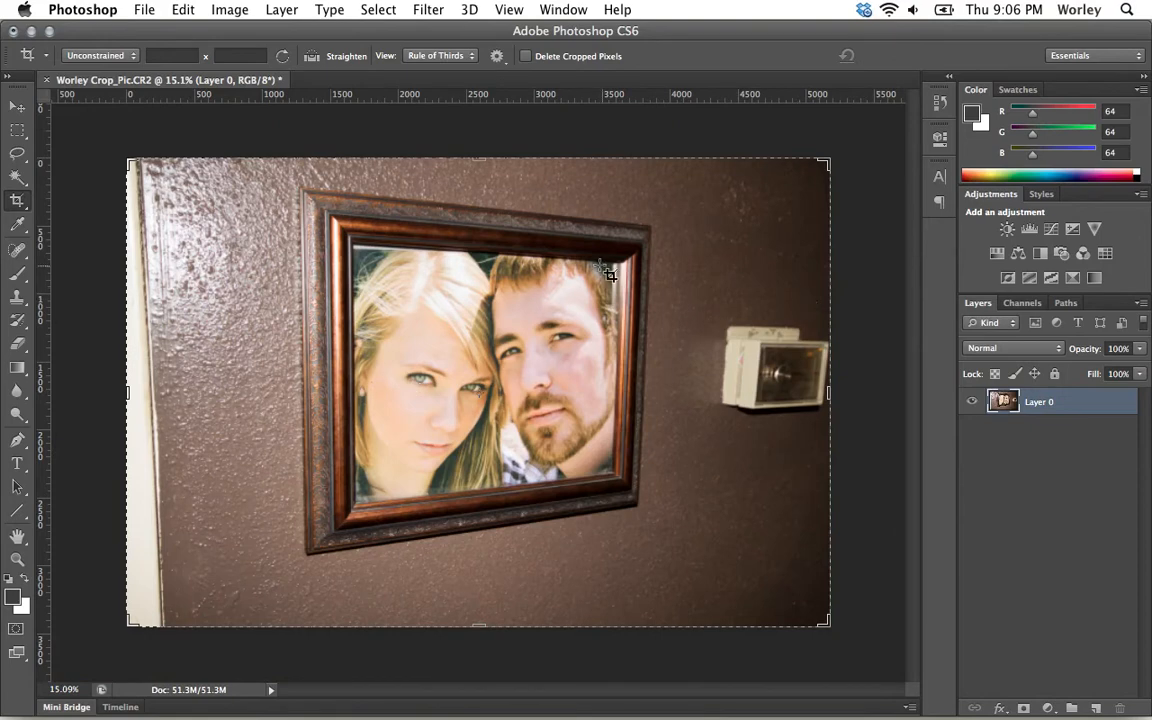
# - Set a custom crop aspect ratio of 500 x 300
pyautogui.click(123, 56)
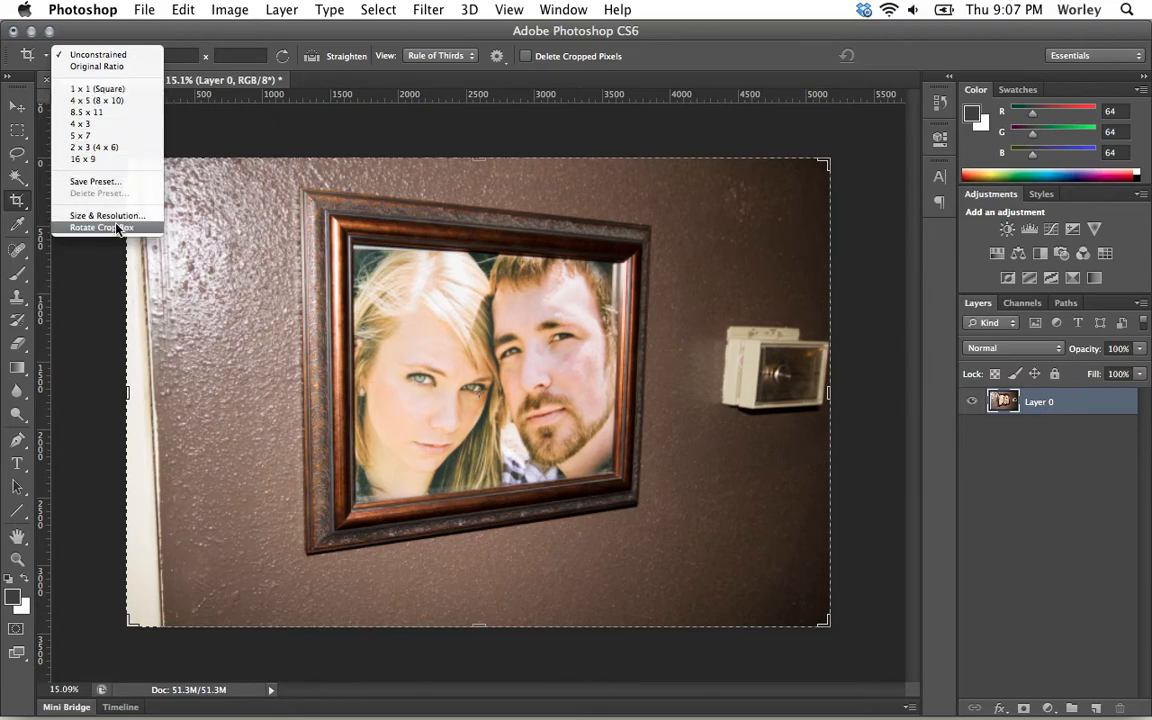
pyautogui.click(148, 40)
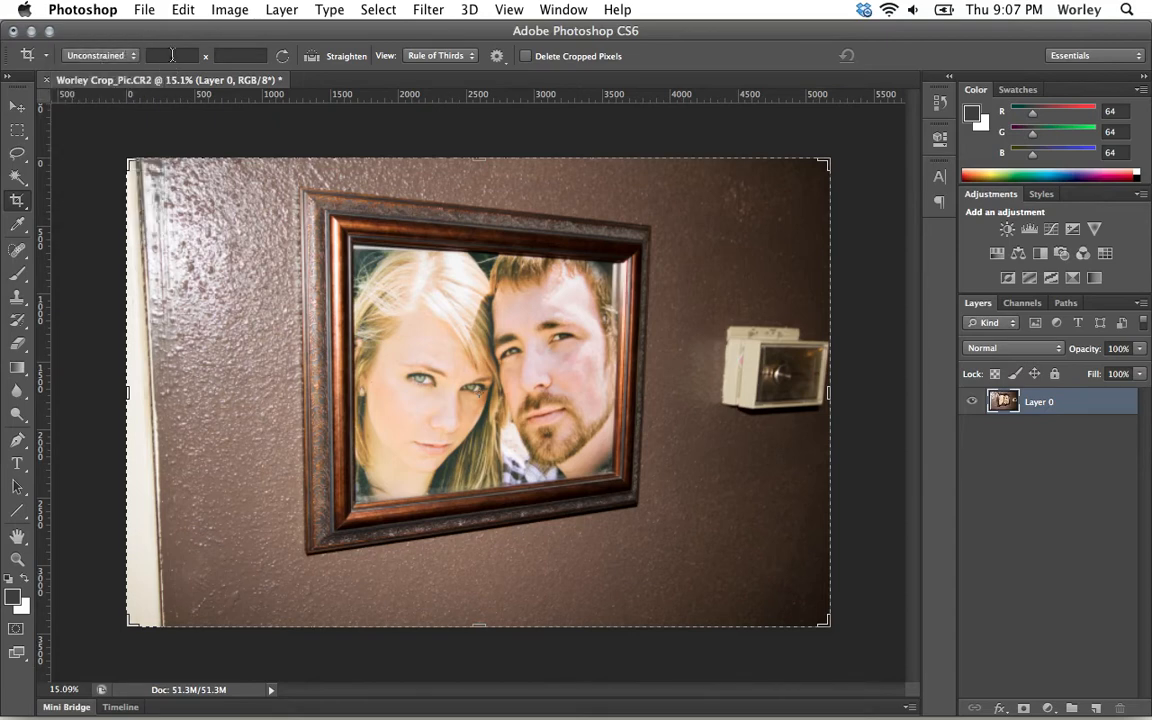
pyautogui.click(172, 55)
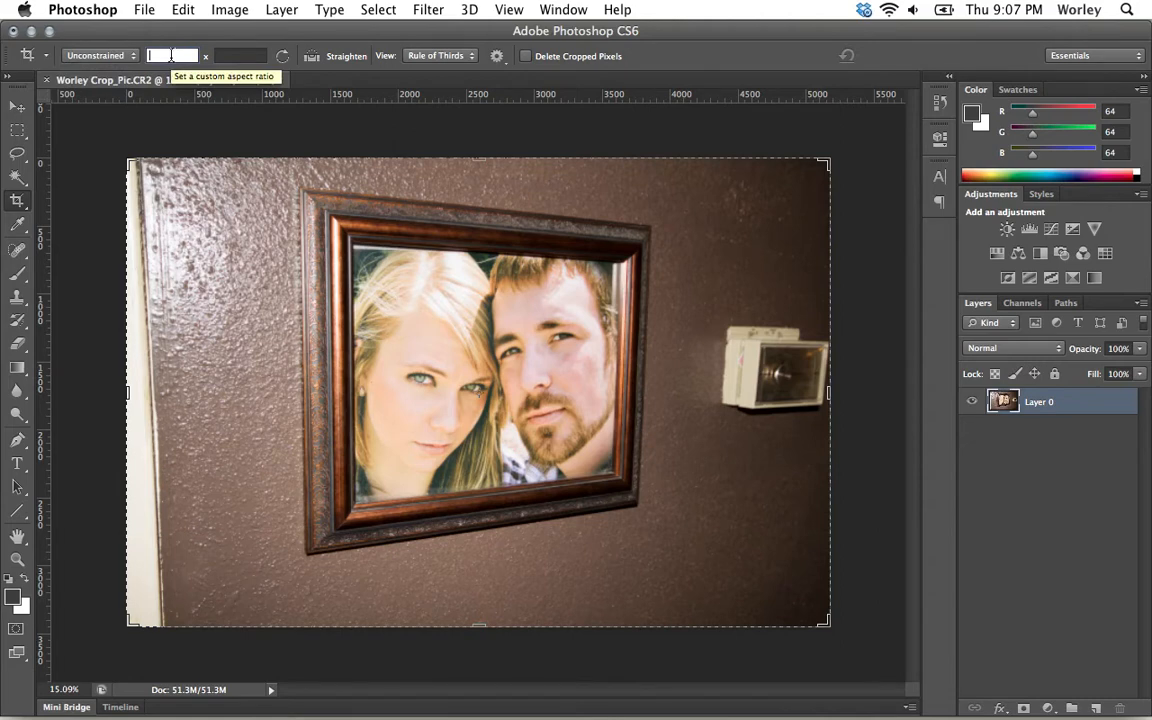
pyautogui.write('500')
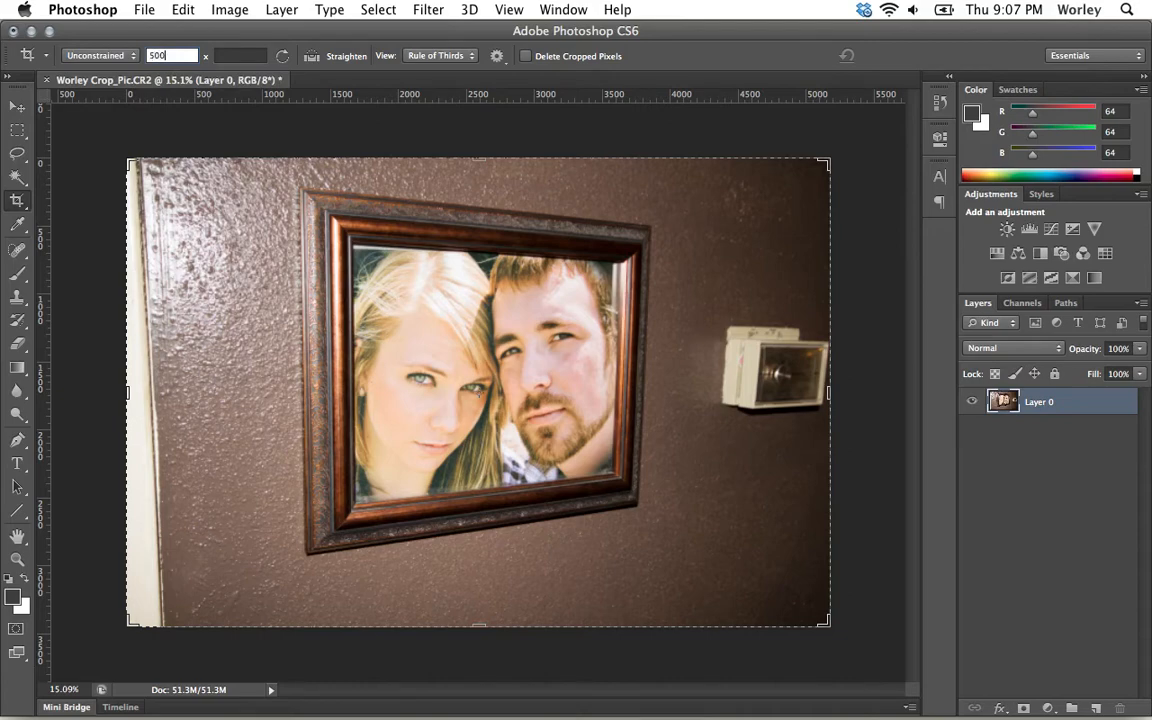
pyautogui.press('Tab')
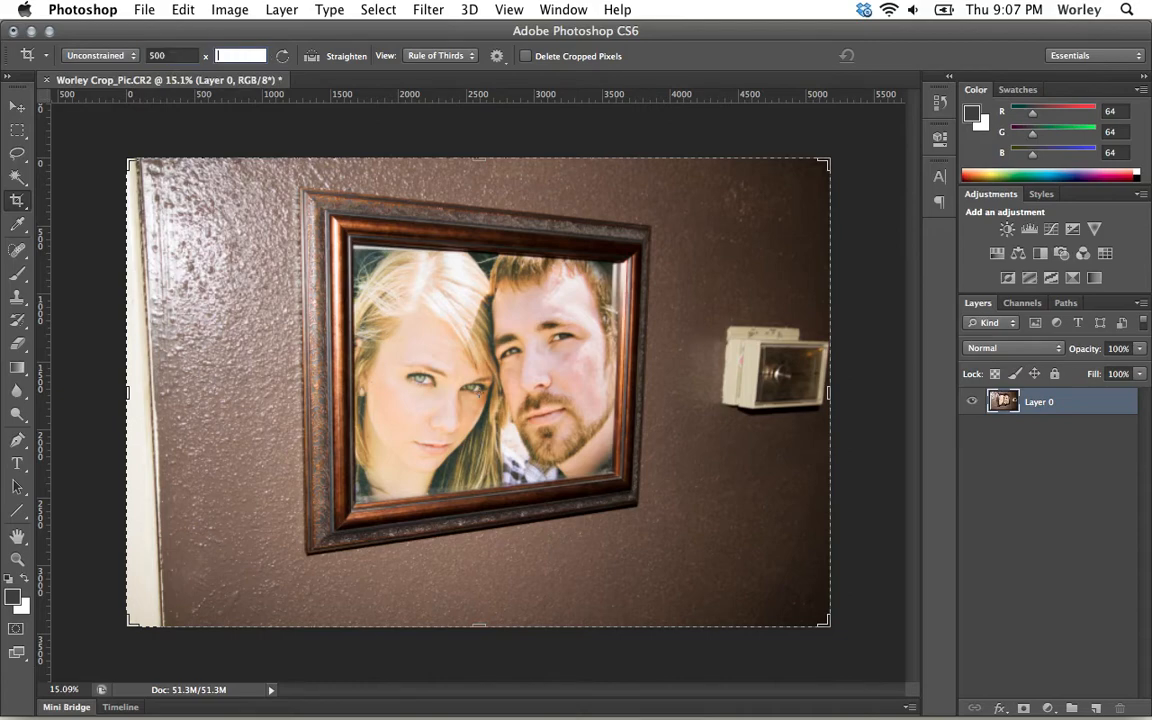
pyautogui.write('300')
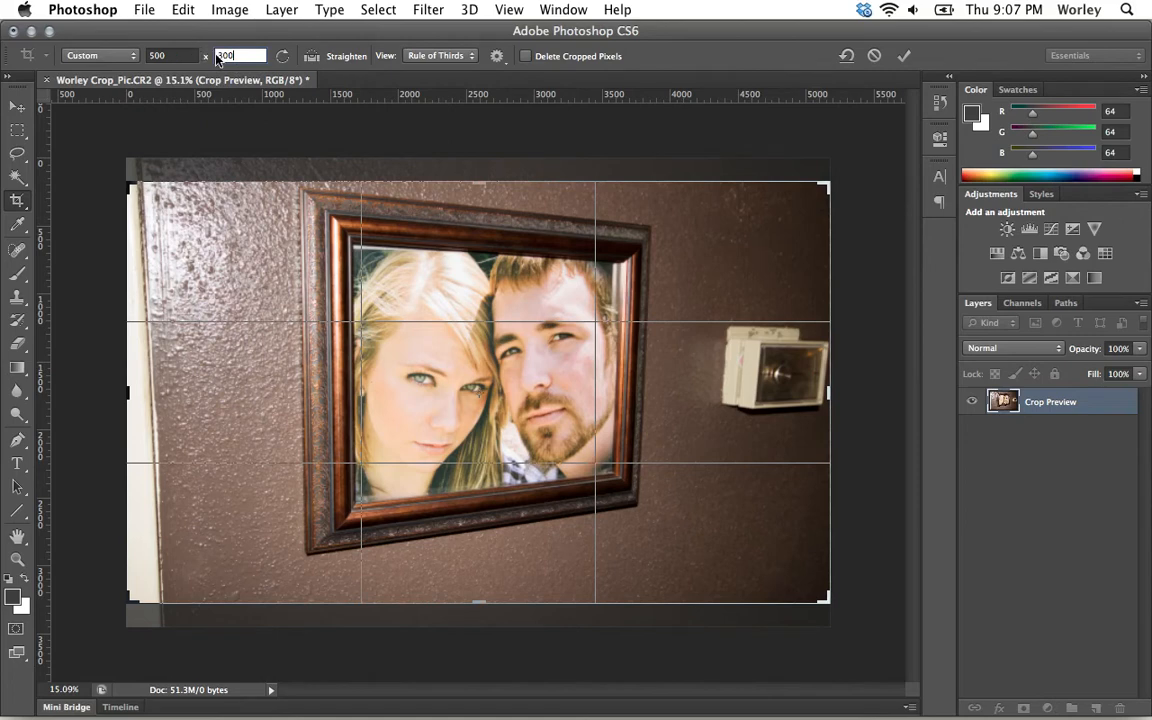
# - Return the crop ratio to Unconstrained and extend the crop's upper and lower edges to the full photo height
pyautogui.click(115, 56)
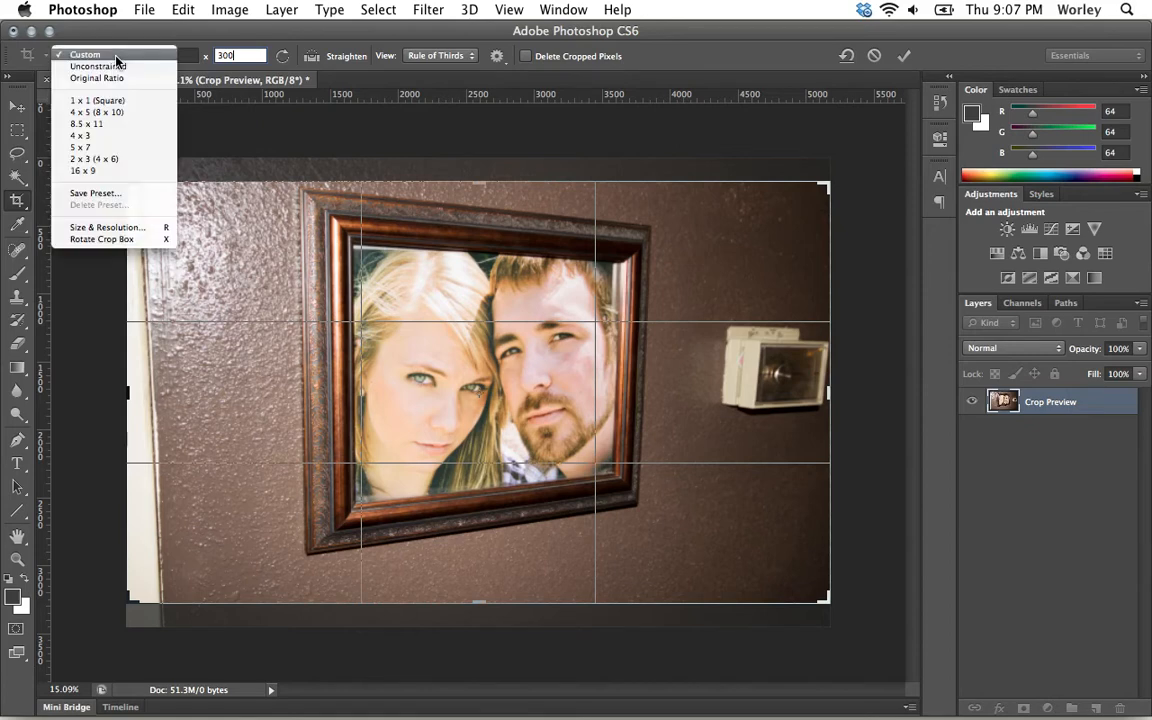
pyautogui.click(118, 67)
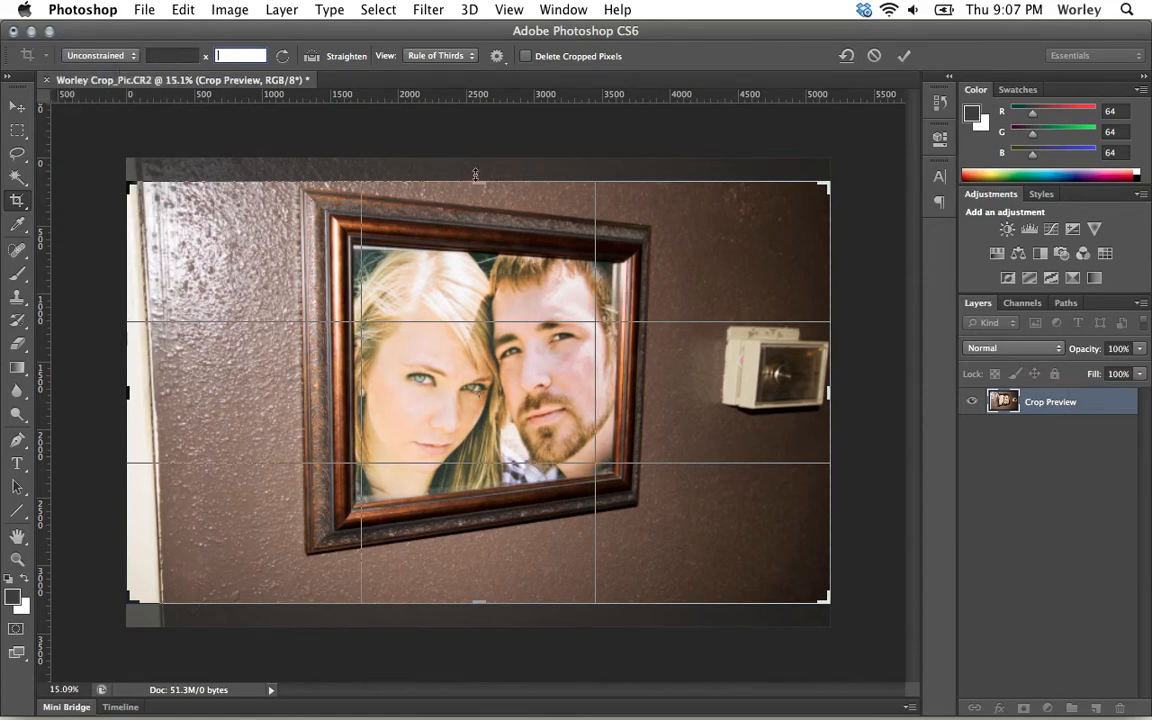
pyautogui.moveTo(475, 174); pyautogui.dragTo(477, 162)
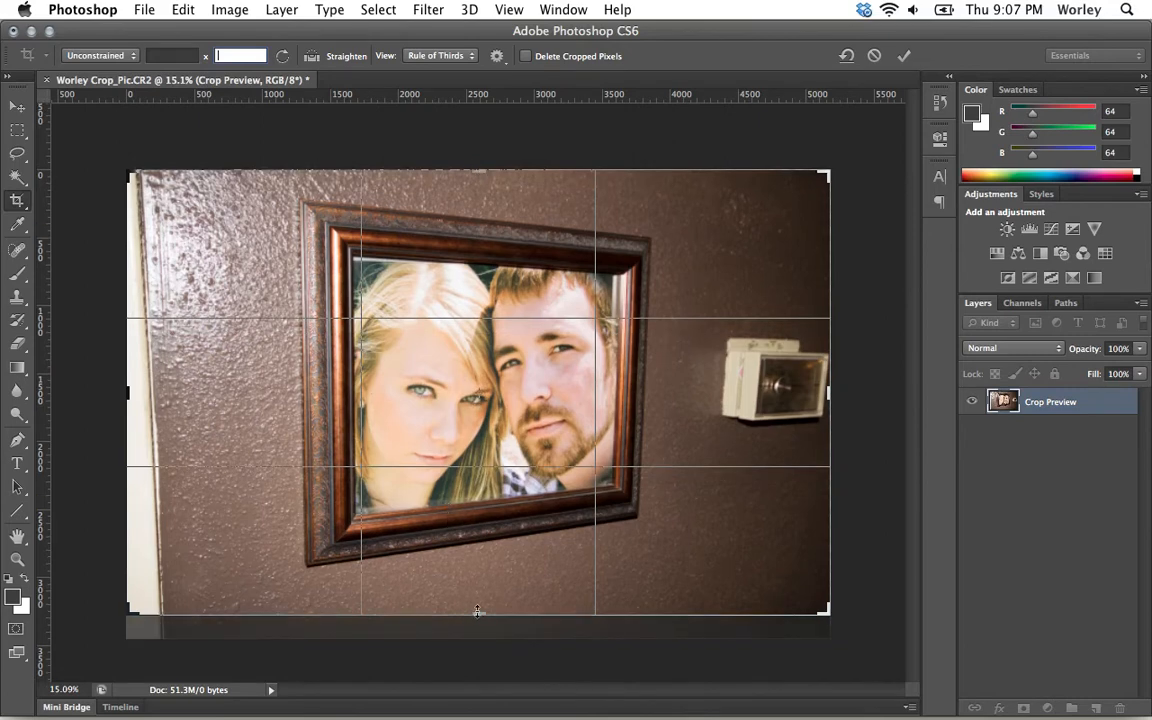
pyautogui.moveTo(477, 611); pyautogui.dragTo(478, 623)
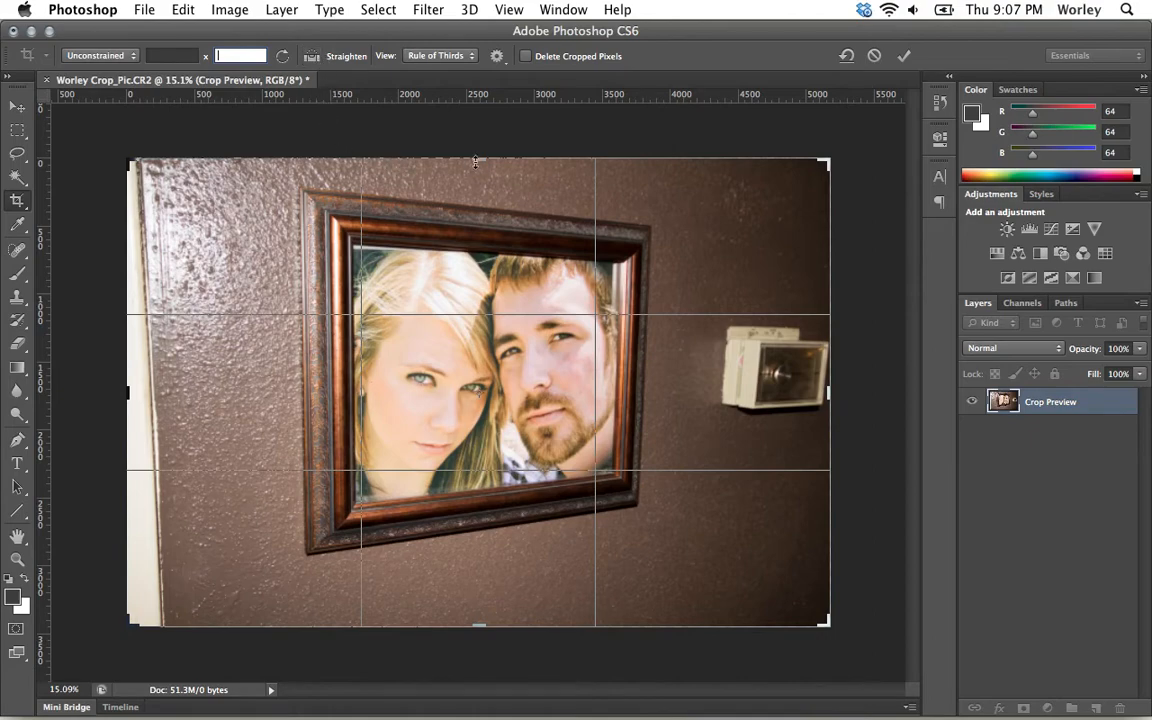
# - Try straightening the photo along the picture frame's lower edge, apply the crop and undo it
pyautogui.moveTo(484, 160); pyautogui.dragTo(498, 189)
pyautogui.moveTo(479, 234); pyautogui.dragTo(483, 180)
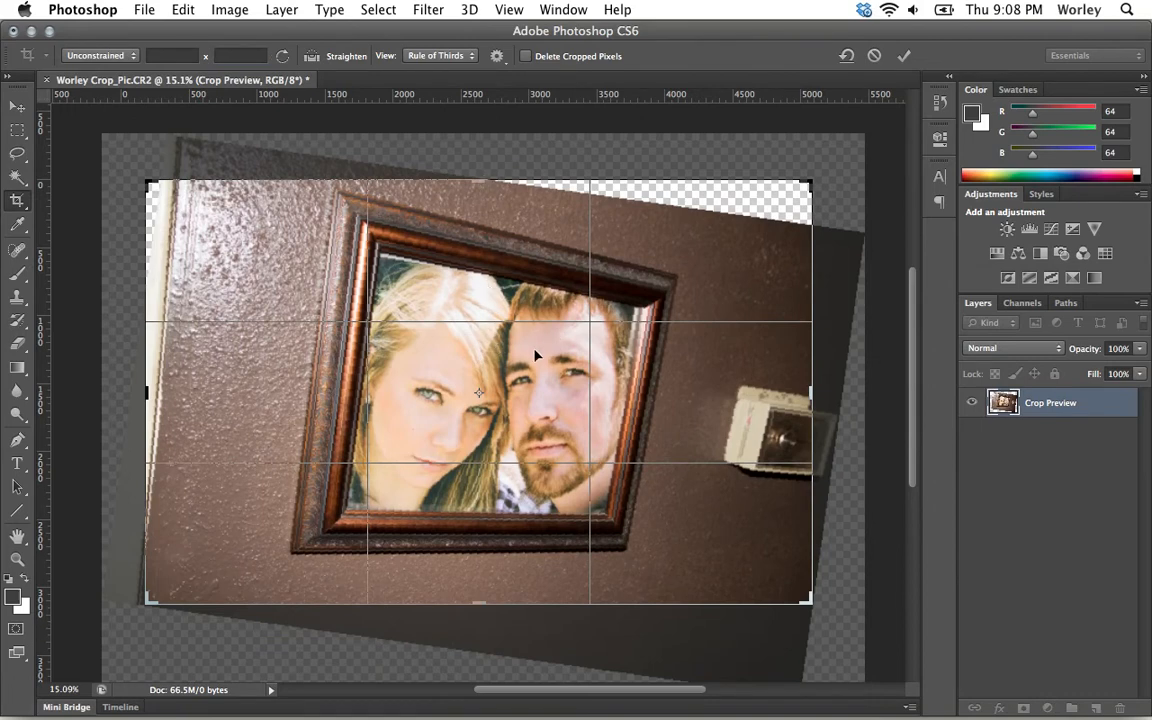
pyautogui.press('Return')
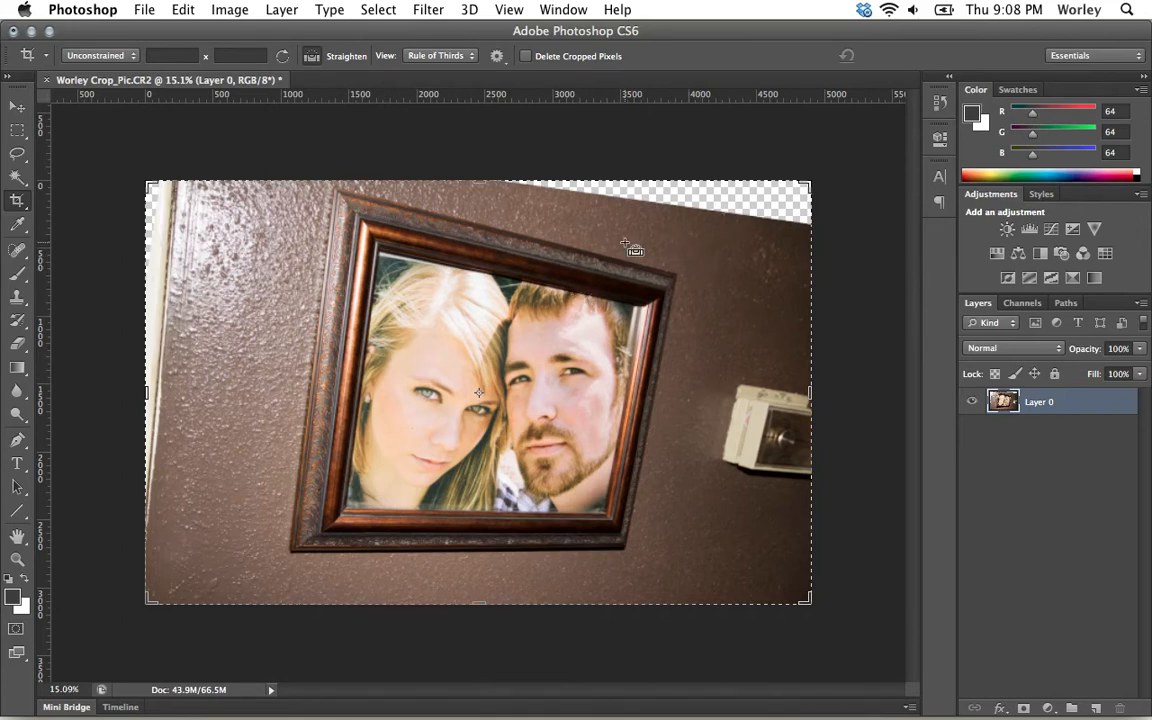
pyautogui.press('super+z')
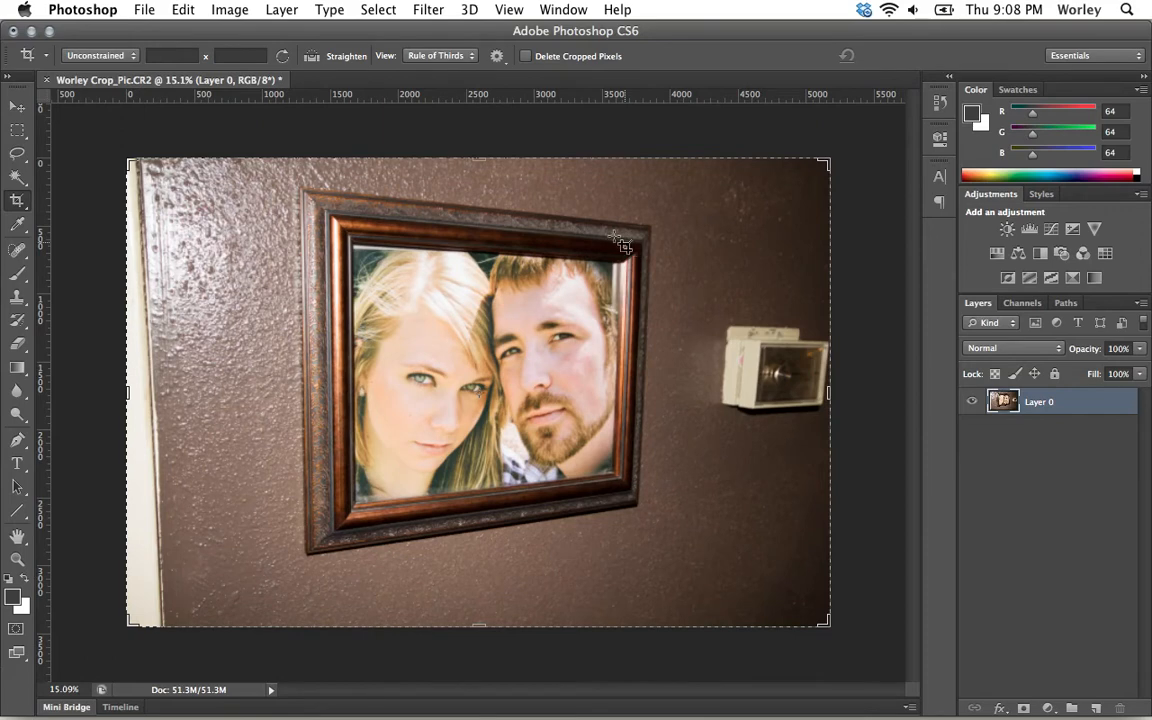
# - Keep the Rule of Thirds overlay, shrink the crop slightly from its upper-right corner to preview it, and restore the full photo extent
pyautogui.click(444, 52)
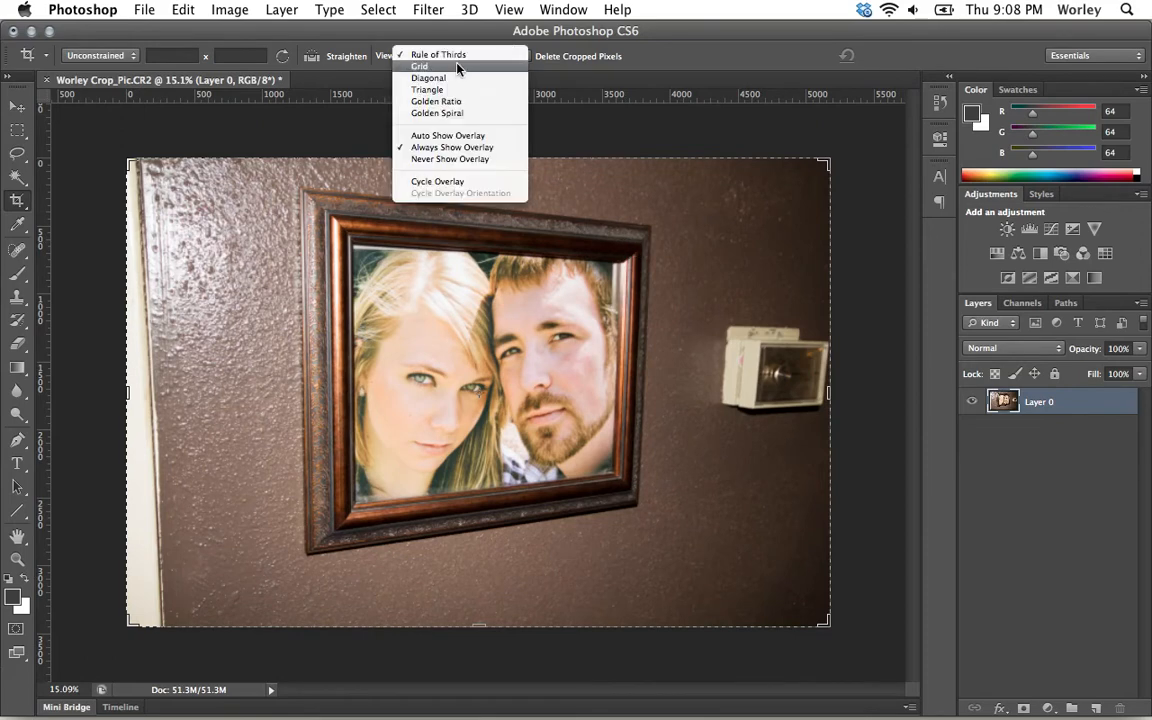
pyautogui.click(448, 56)
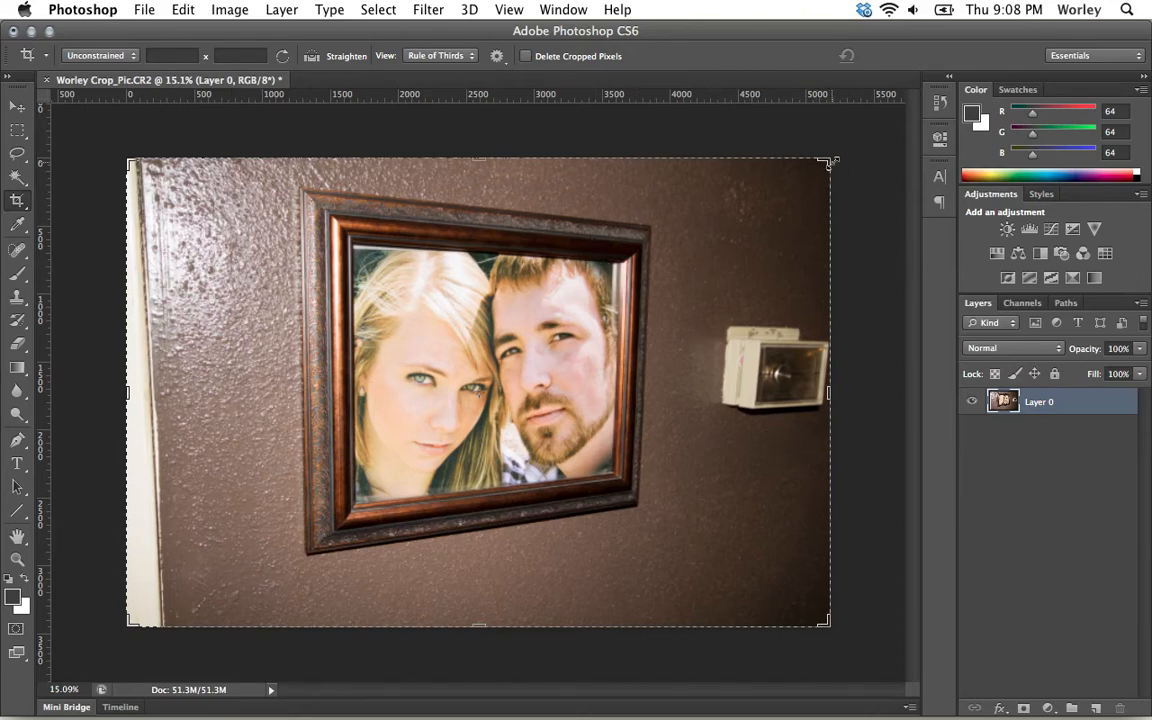
pyautogui.moveTo(828, 161); pyautogui.dragTo(818, 170)
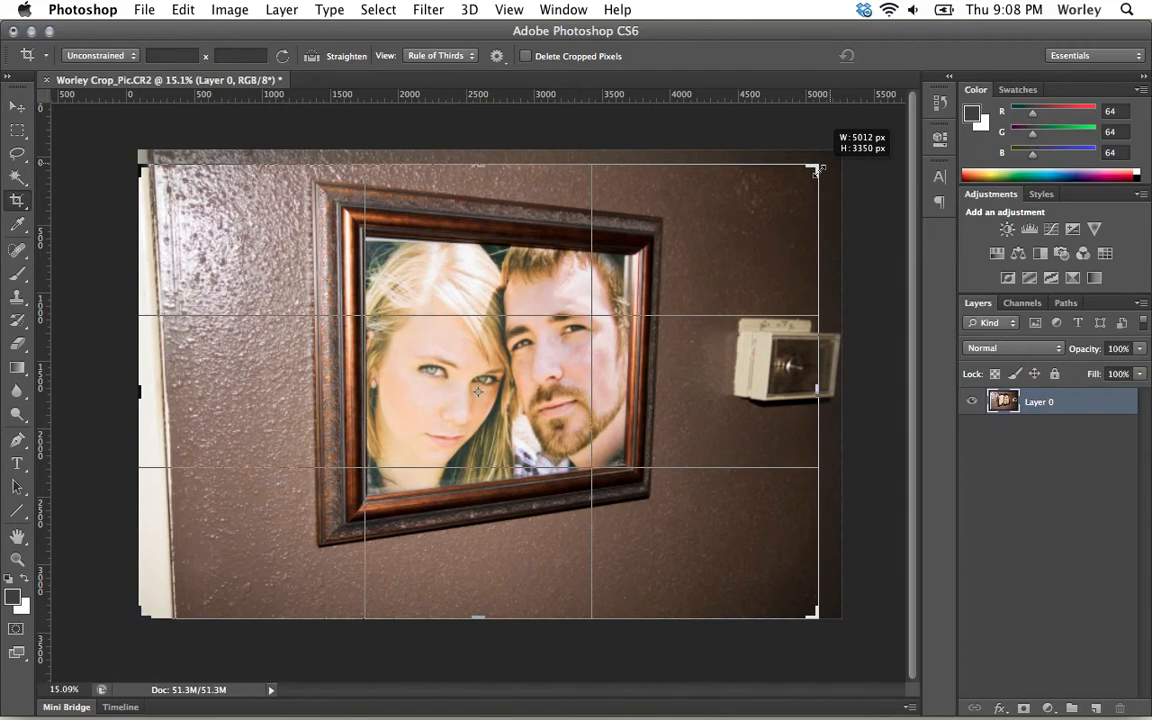
pyautogui.moveTo(818, 170); pyautogui.dragTo(828, 160)
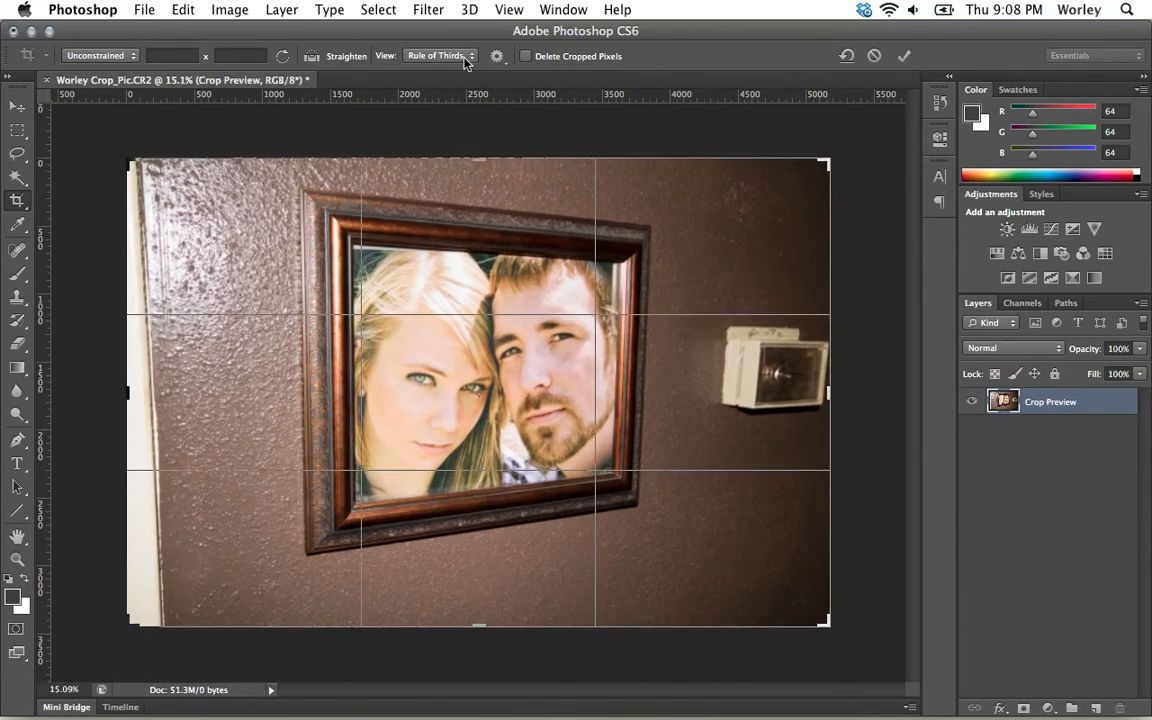
# - Try the Triangle overlay on the crop and return the overlay view to Rule of Thirds
pyautogui.click(420, 56)
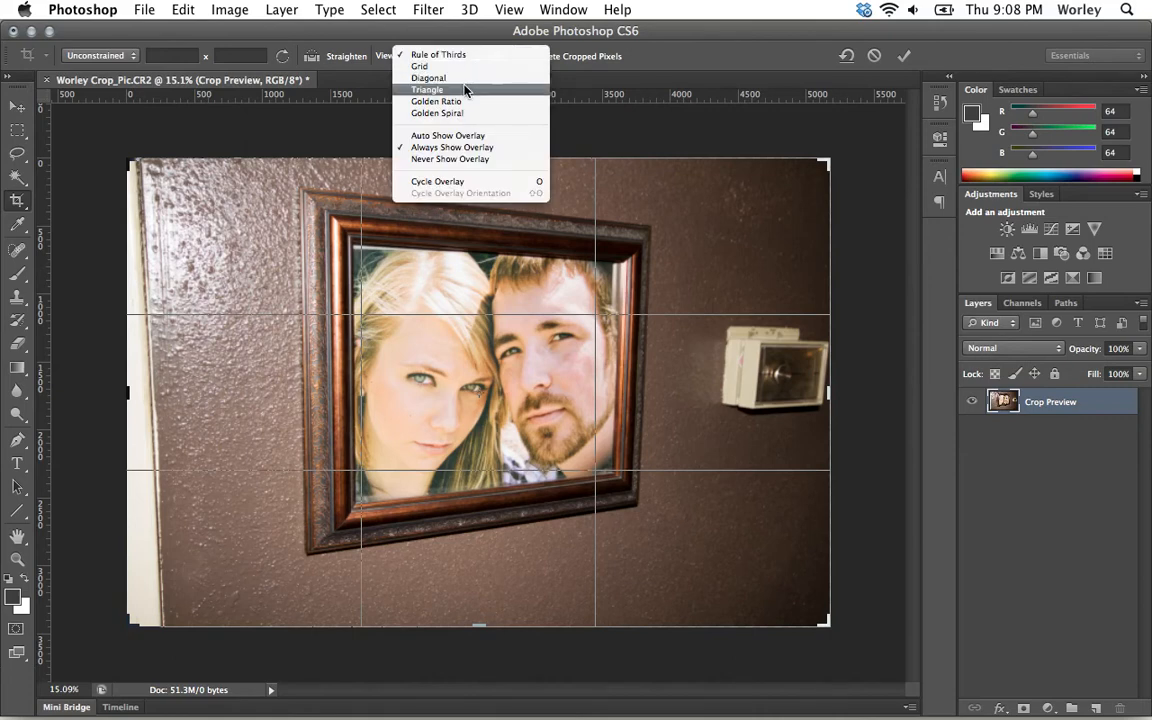
pyautogui.click(460, 90)
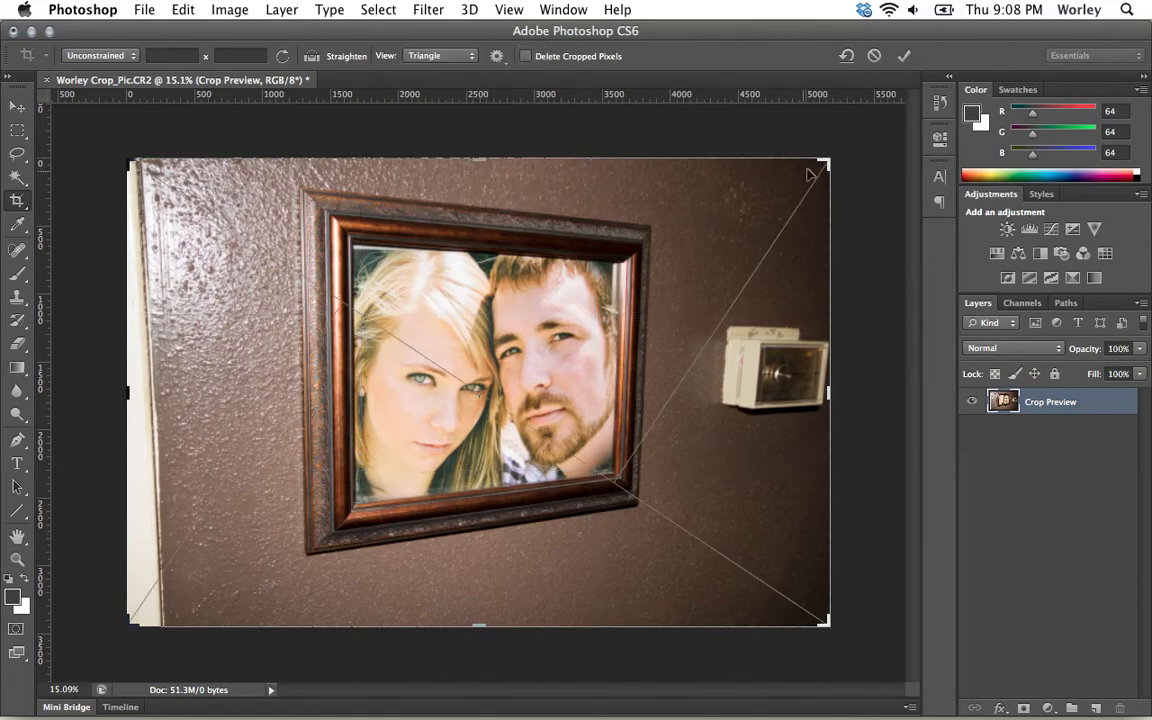
pyautogui.moveTo(826, 160)
pyautogui.mouseDown()
pyautogui.moveTo(690, 154)
pyautogui.moveTo(764, 118)
pyautogui.moveTo(765, 160)
pyautogui.moveTo(725, 150)
pyautogui.moveTo(765, 170)
pyautogui.moveTo(823, 160)
pyautogui.mouseUp()
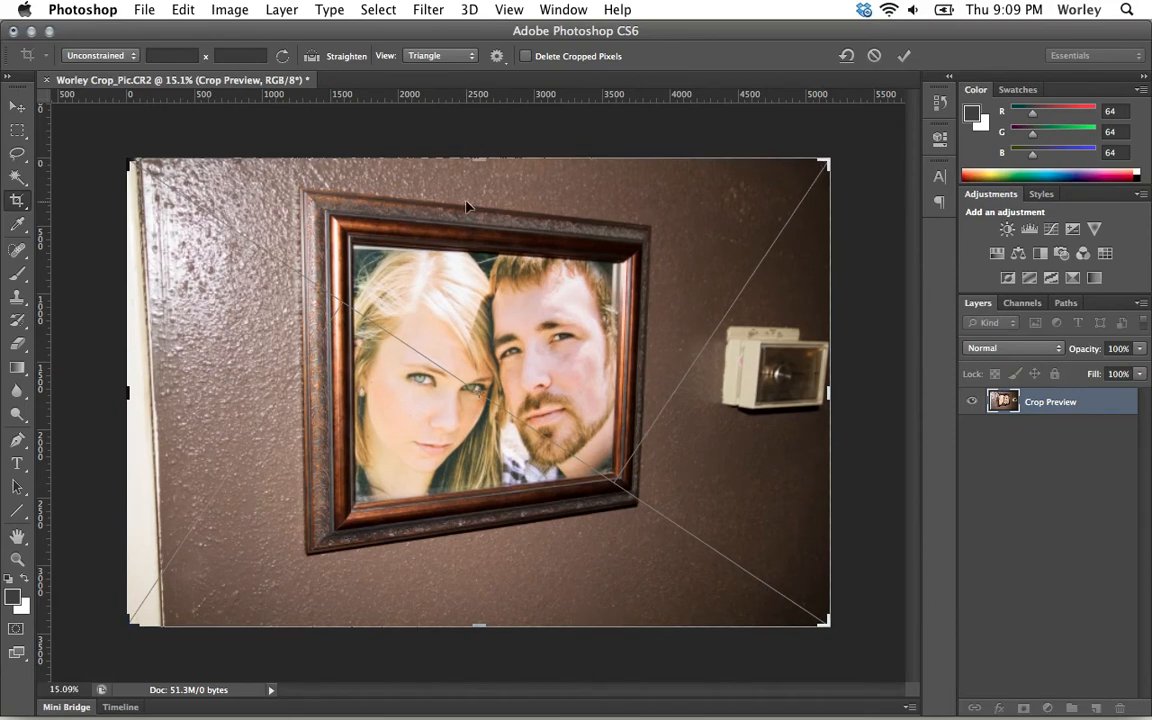
pyautogui.click(424, 56)
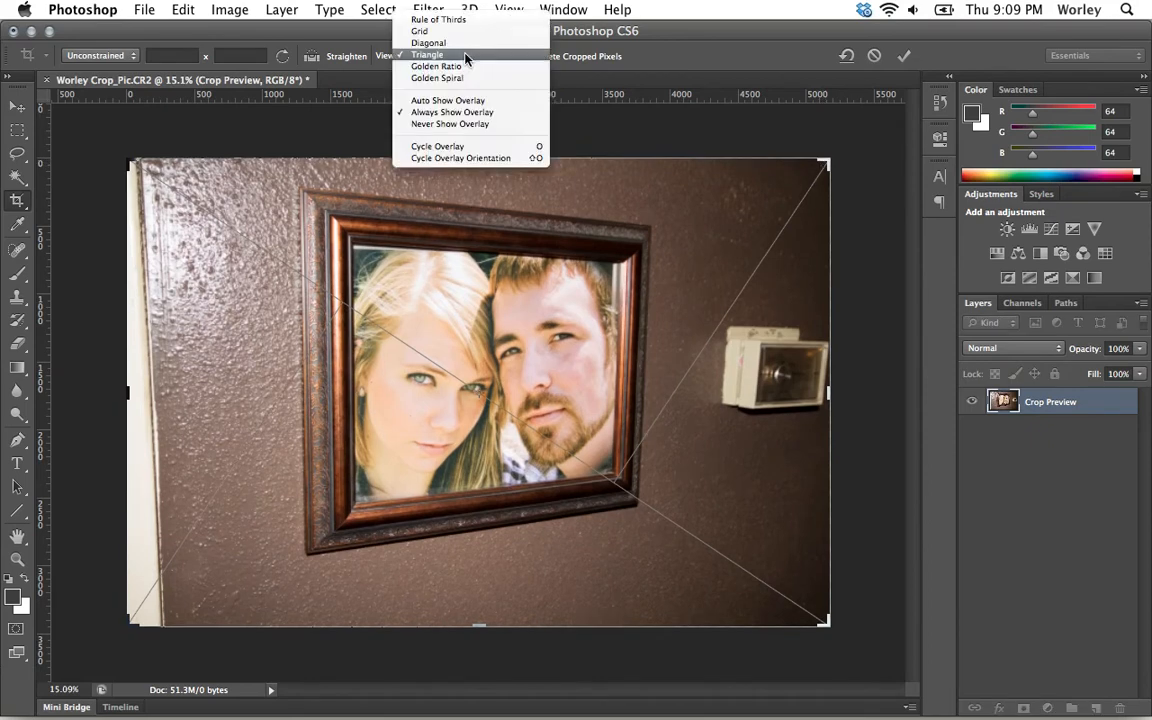
pyautogui.click(453, 21)
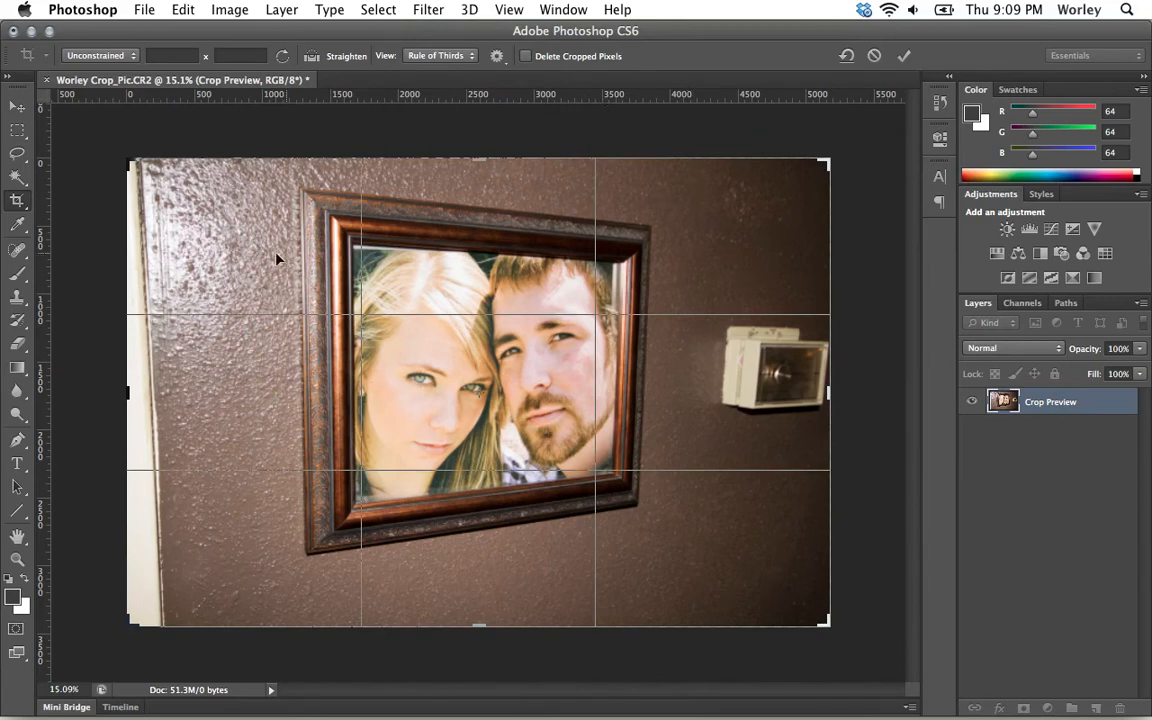
# - Switch to the Perspective Crop Tool and close the pending crop
pyautogui.click(16, 202)
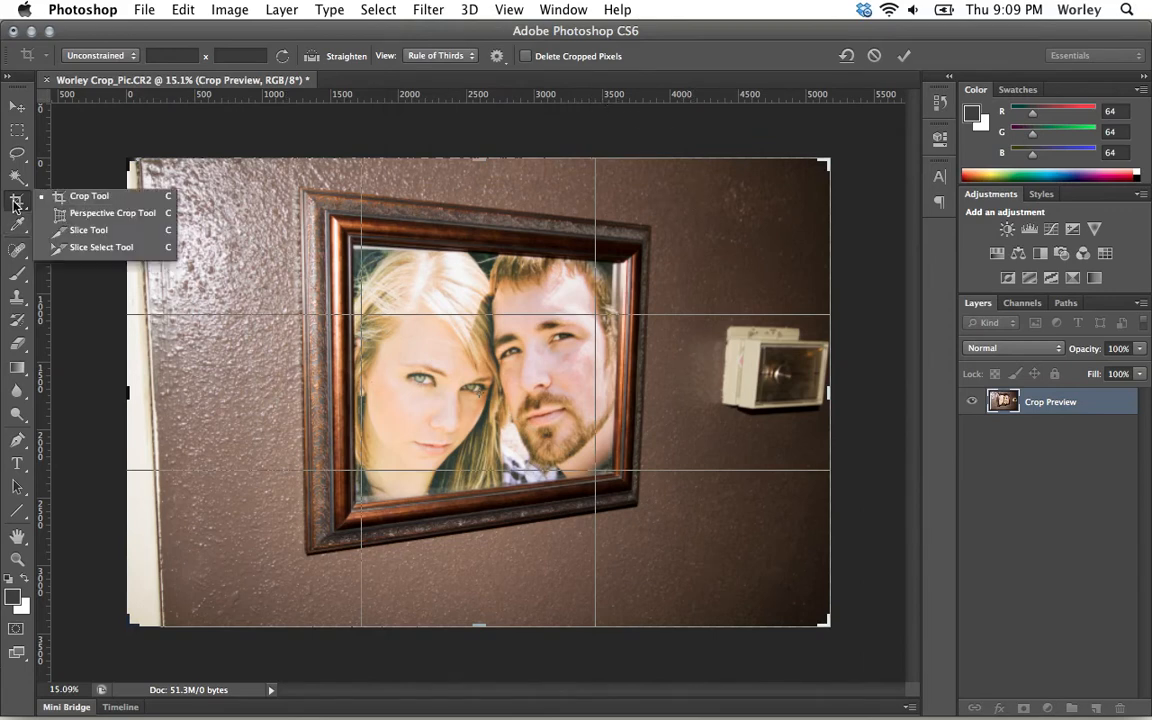
pyautogui.click(110, 218)
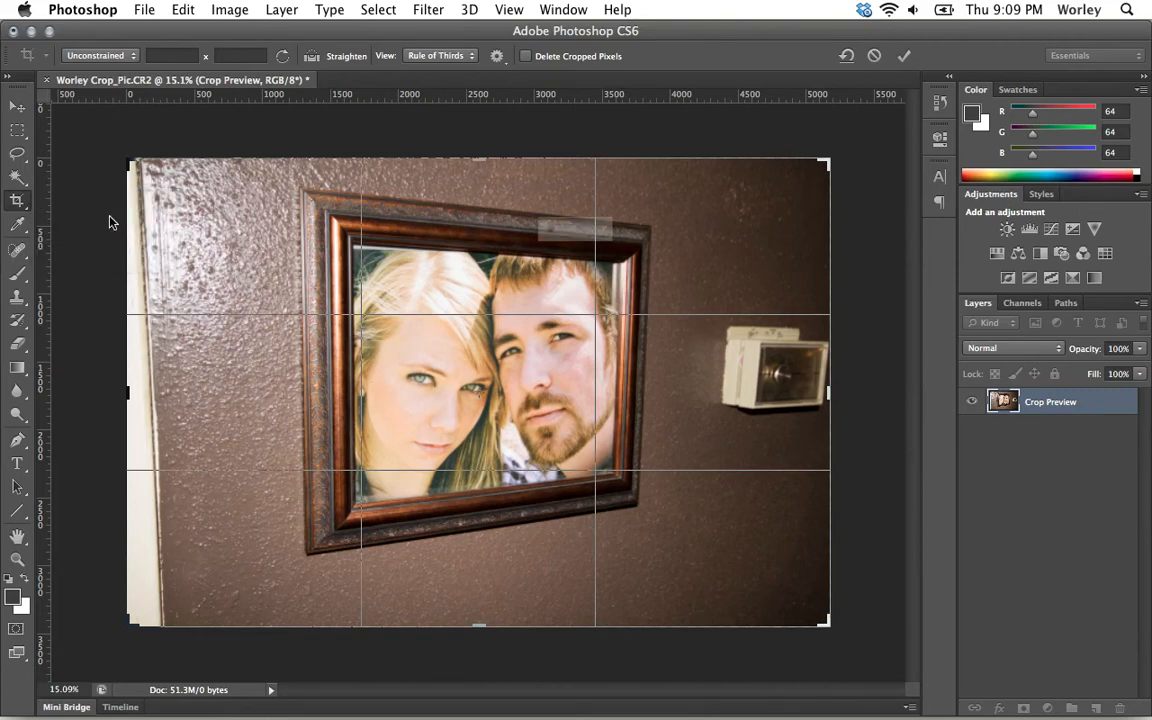
pyautogui.click(525, 267)
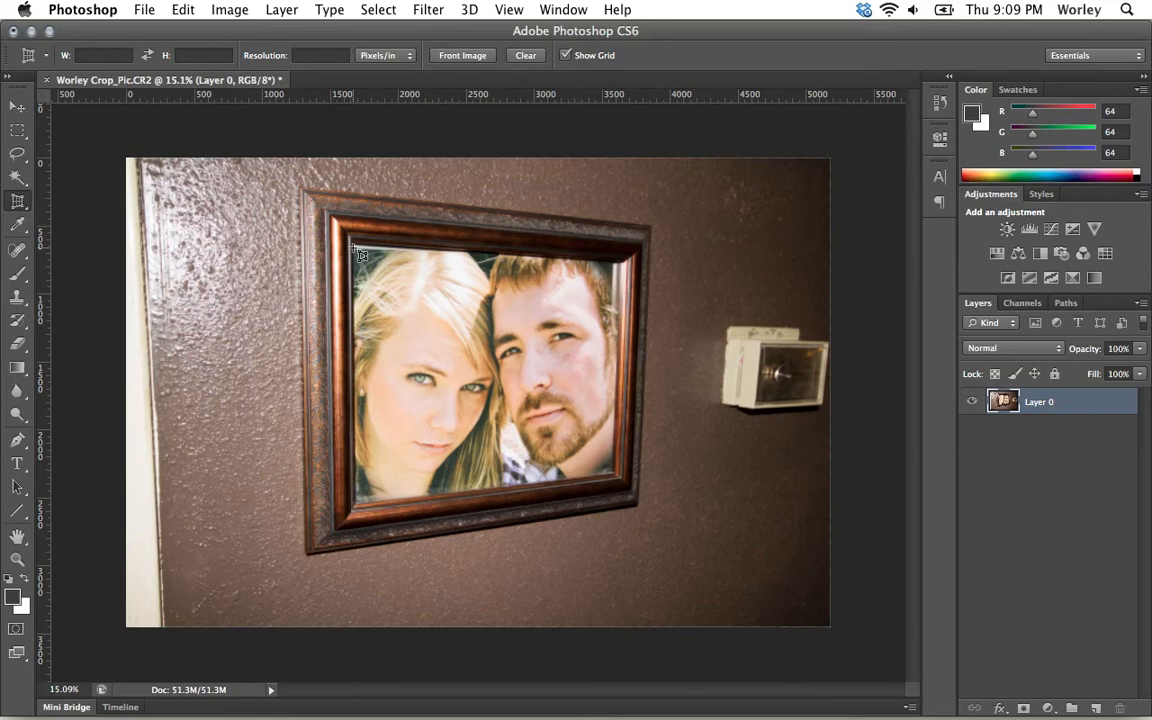
# - Try a perspective crop with its corners fitted to the portrait inside the frame, apply it and undo it
pyautogui.moveTo(354, 247); pyautogui.dragTo(627, 484)
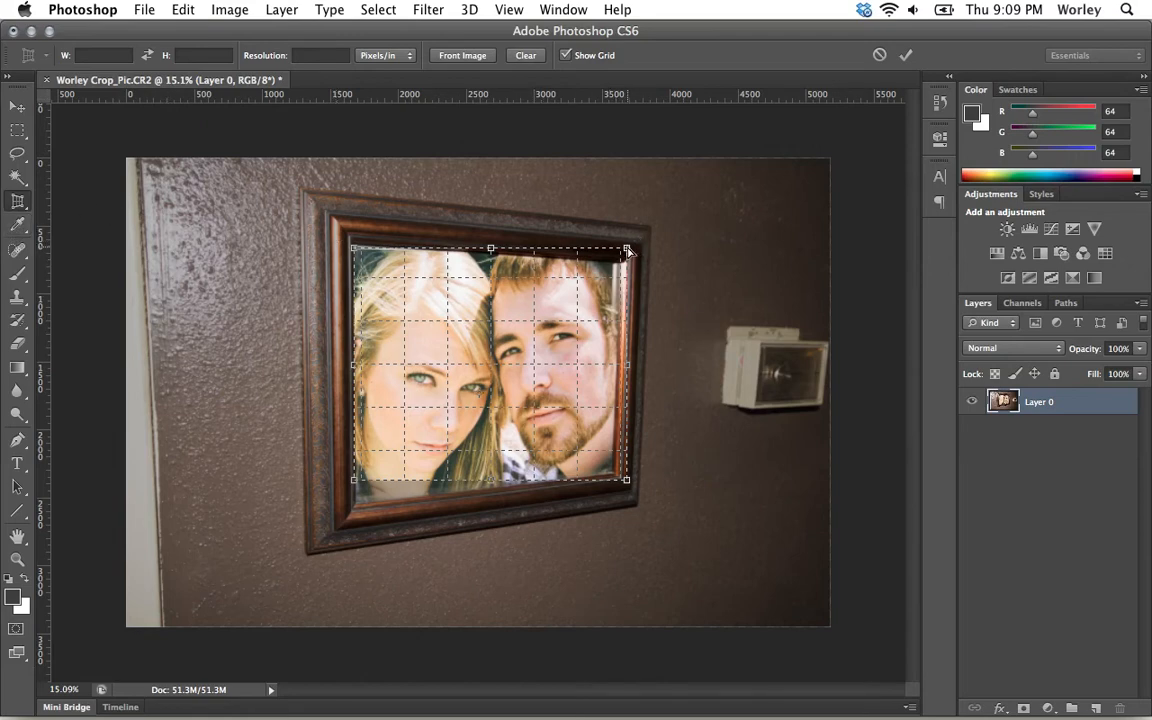
pyautogui.moveTo(628, 250); pyautogui.dragTo(615, 268)
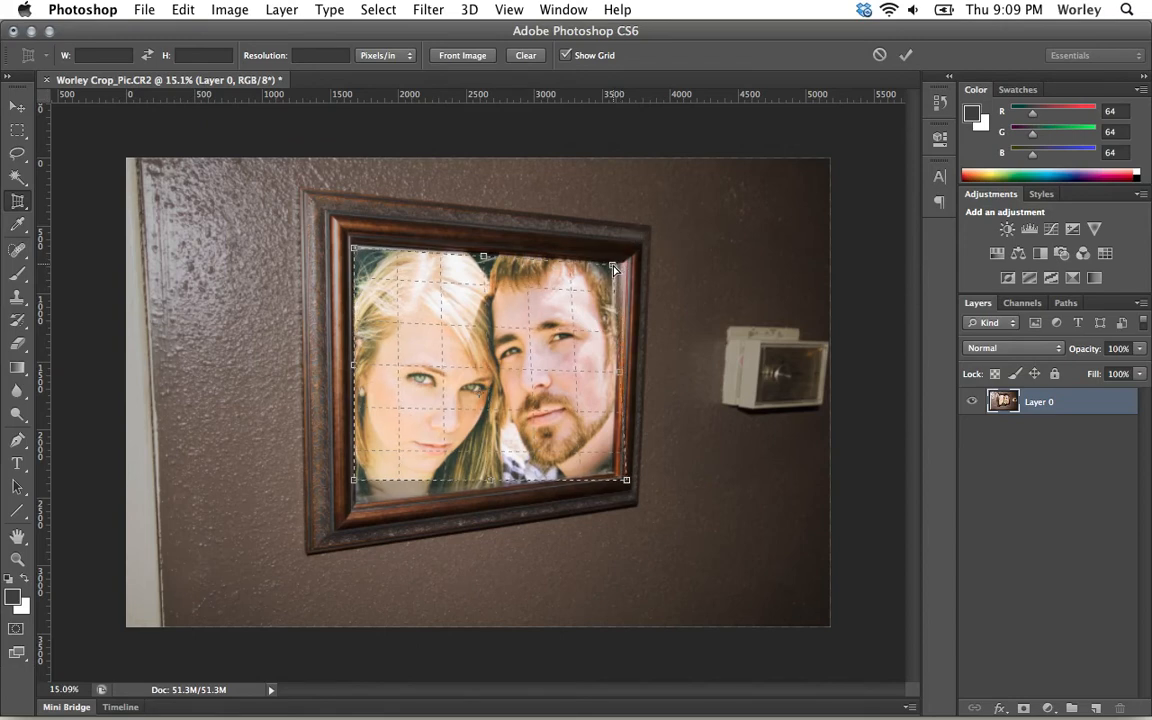
pyautogui.moveTo(628, 483); pyautogui.dragTo(614, 477)
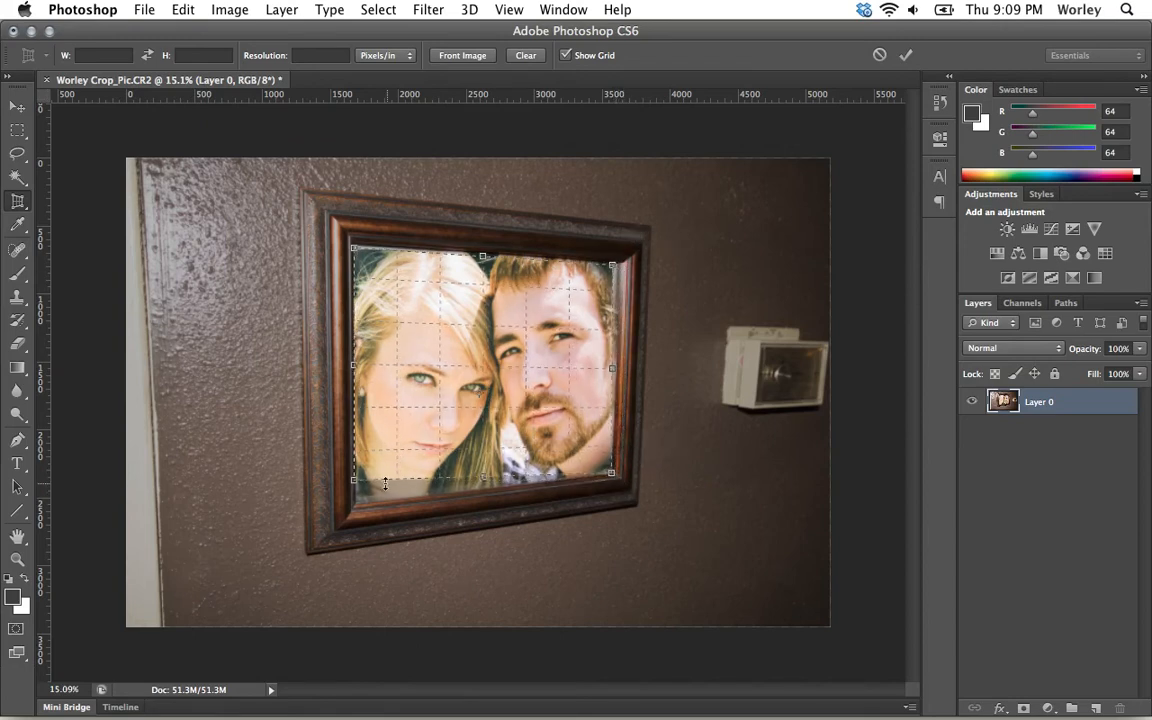
pyautogui.moveTo(355, 486); pyautogui.dragTo(358, 503)
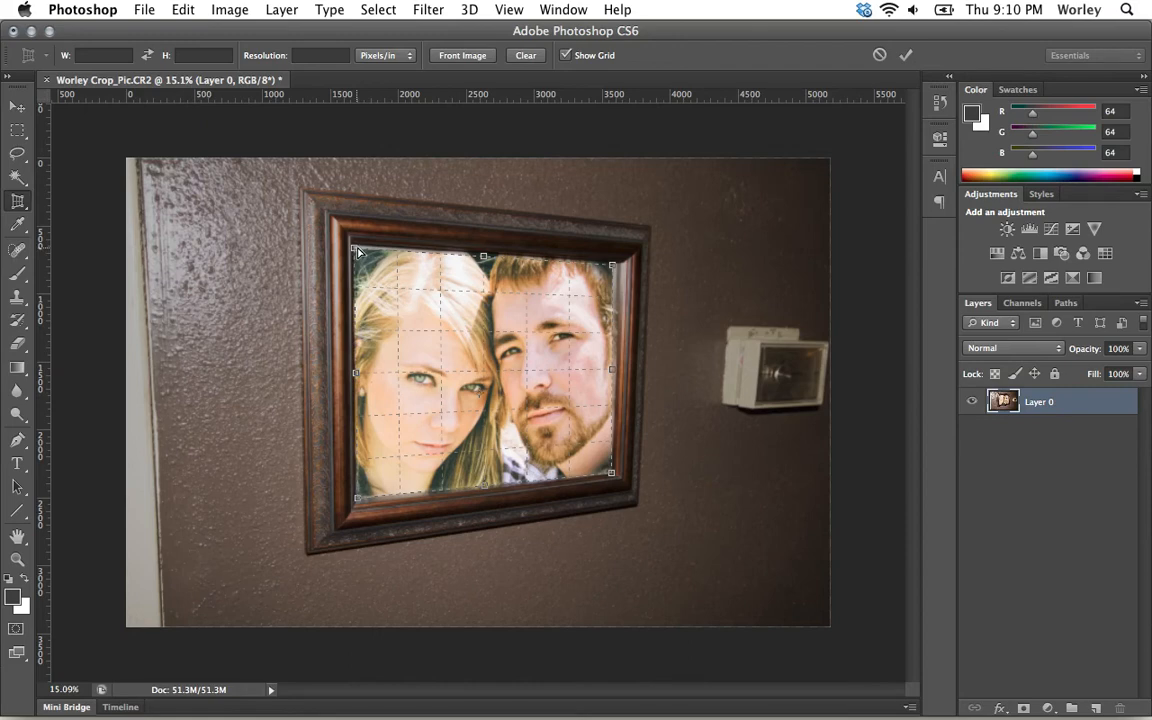
pyautogui.moveTo(360, 250); pyautogui.dragTo(360, 252)
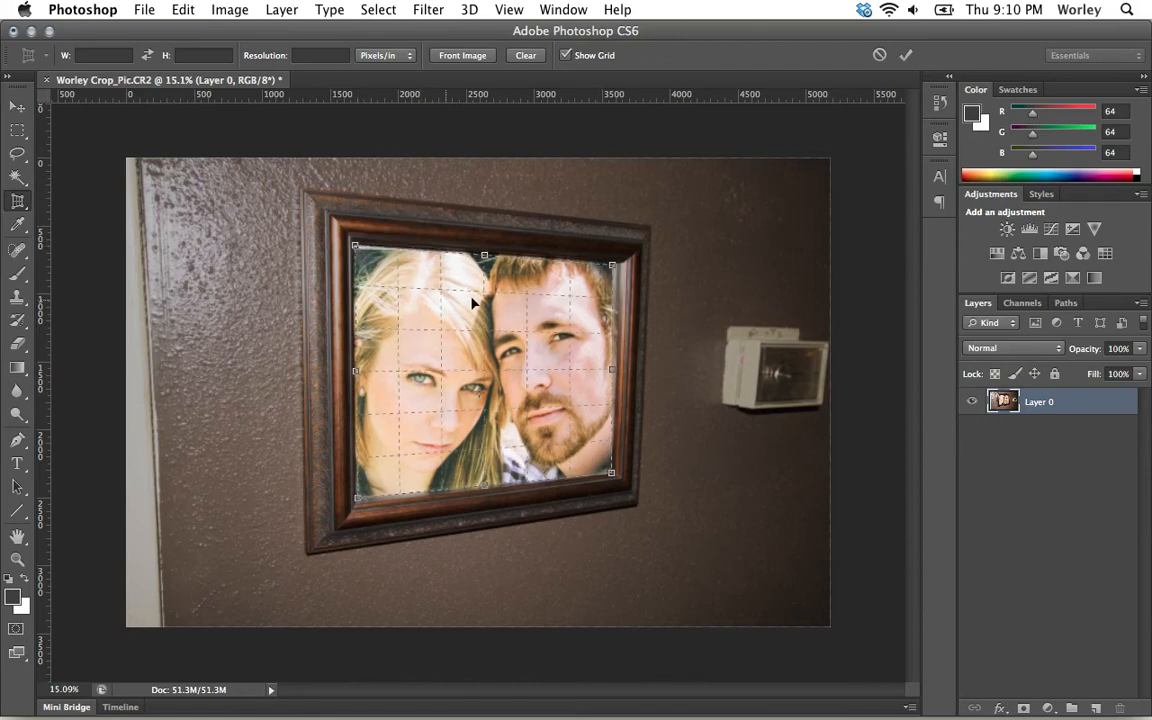
pyautogui.press('Return')
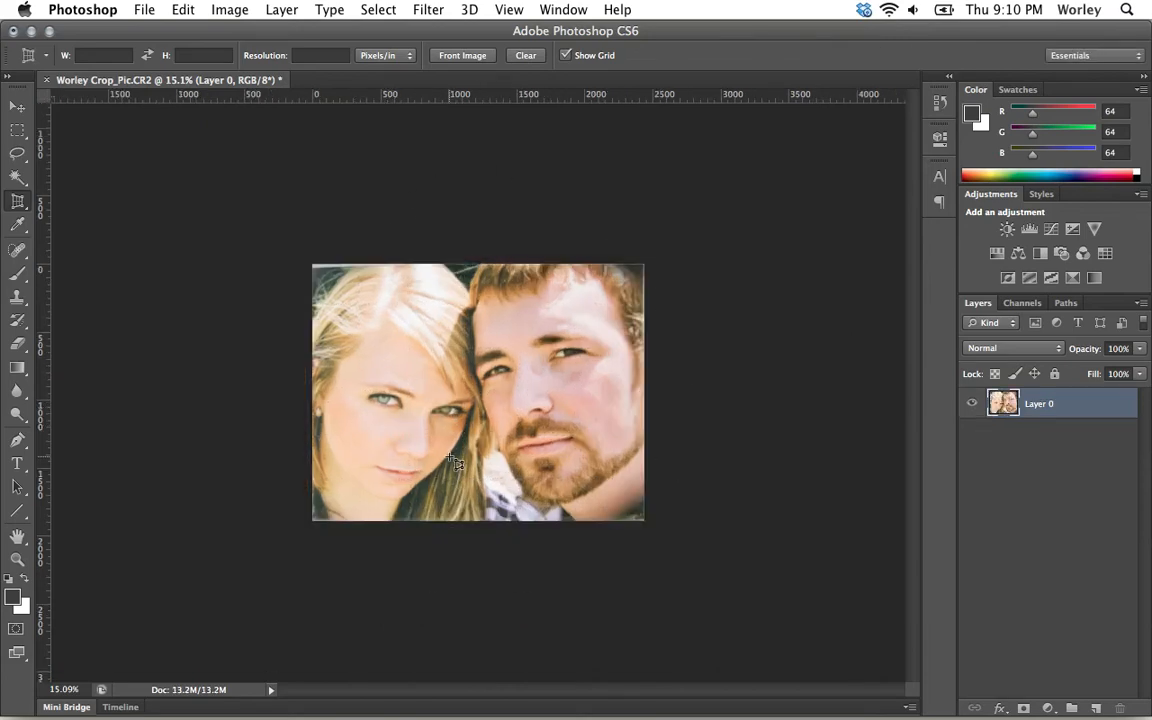
pyautogui.press('super+z')
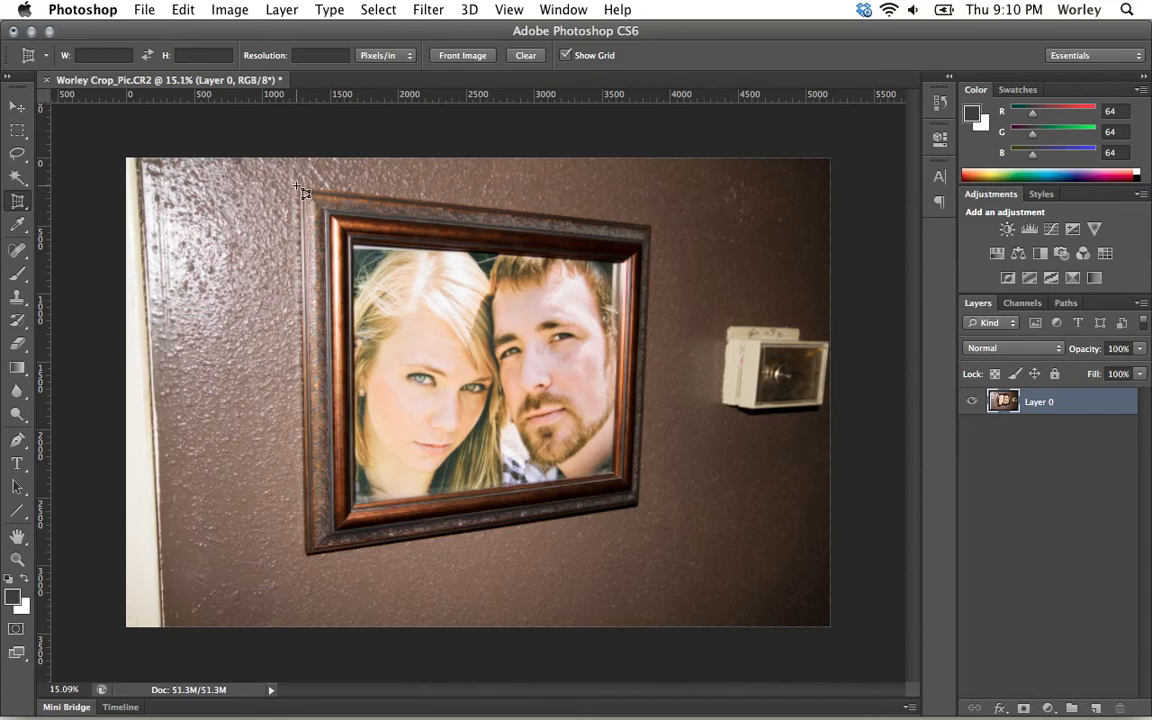
# - Try a perspective crop with its corners fitted to the outer edges of the picture frame, apply it and undo it
pyautogui.moveTo(303, 188); pyautogui.dragTo(656, 565)
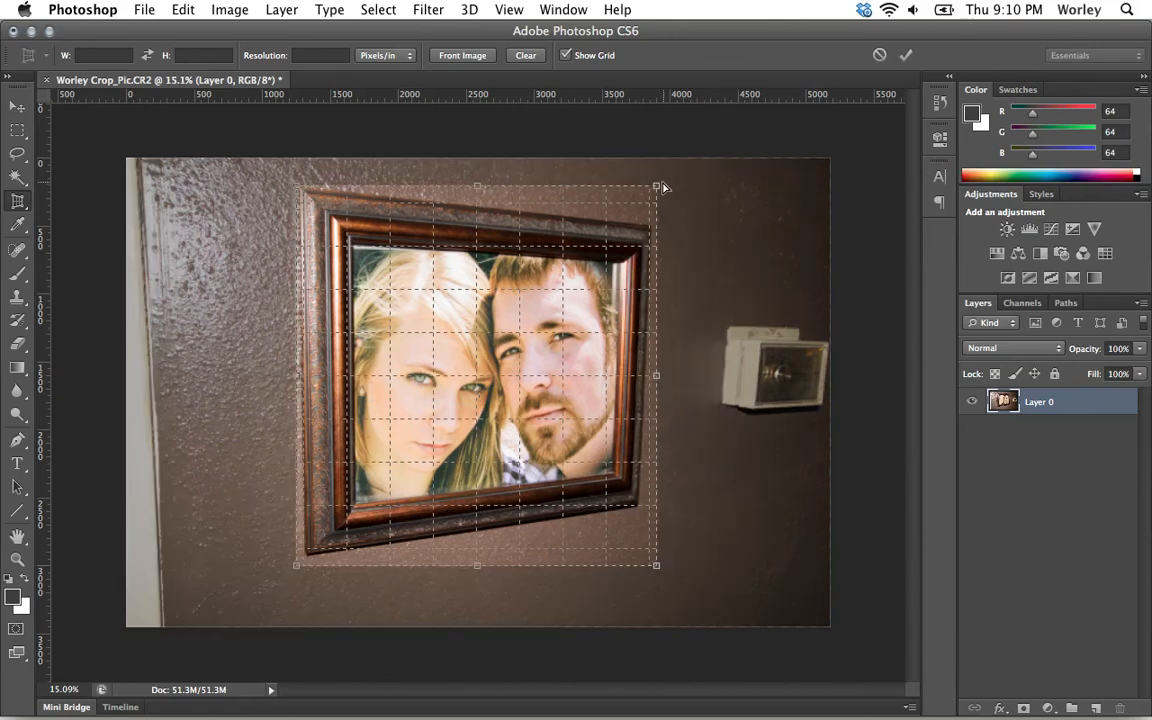
pyautogui.moveTo(657, 189); pyautogui.dragTo(655, 231)
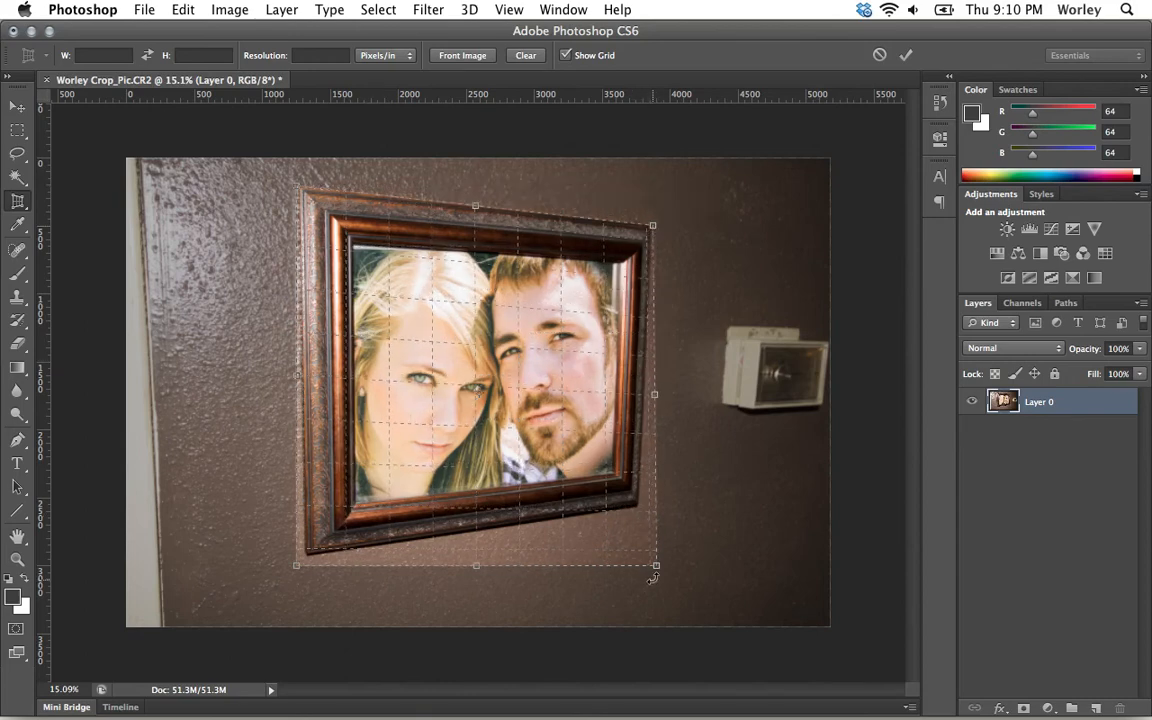
pyautogui.moveTo(656, 565); pyautogui.dragTo(642, 513)
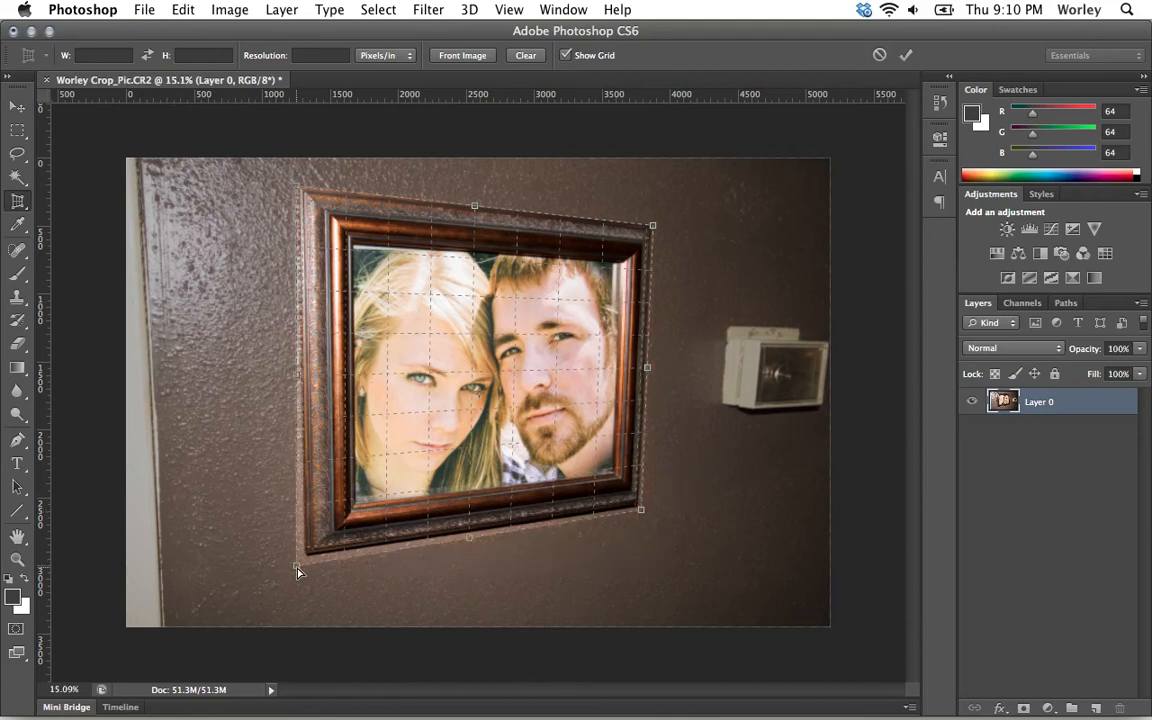
pyautogui.moveTo(300, 561); pyautogui.dragTo(304, 558)
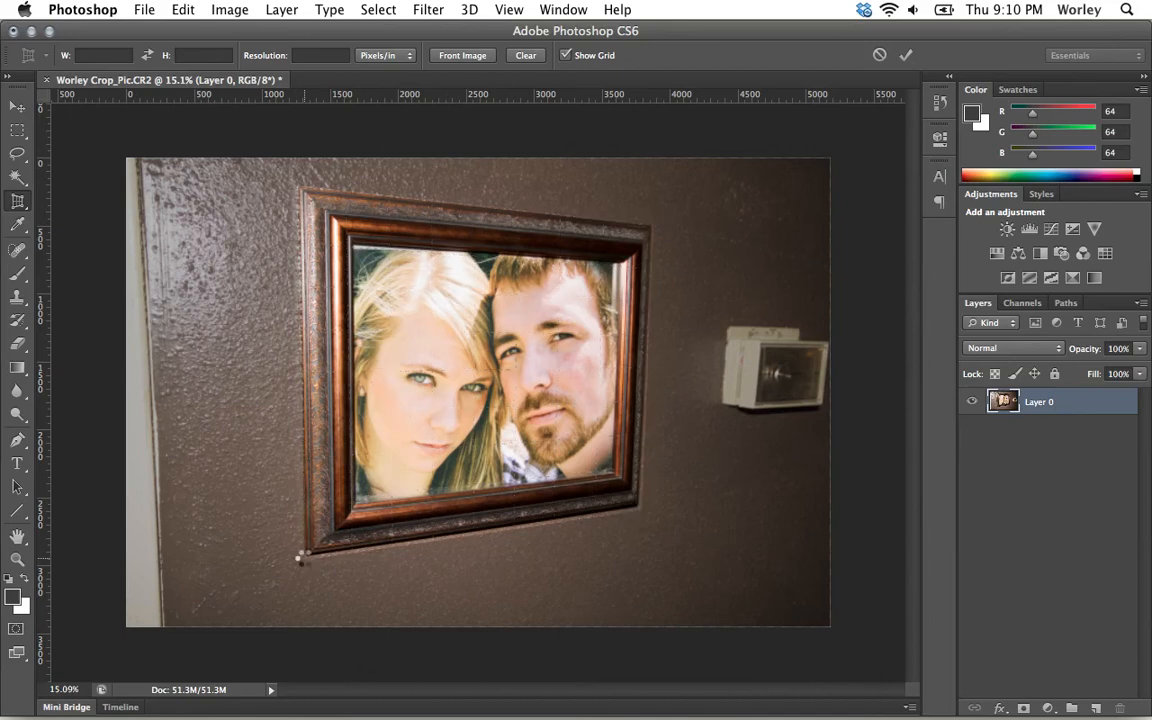
pyautogui.press('Return')
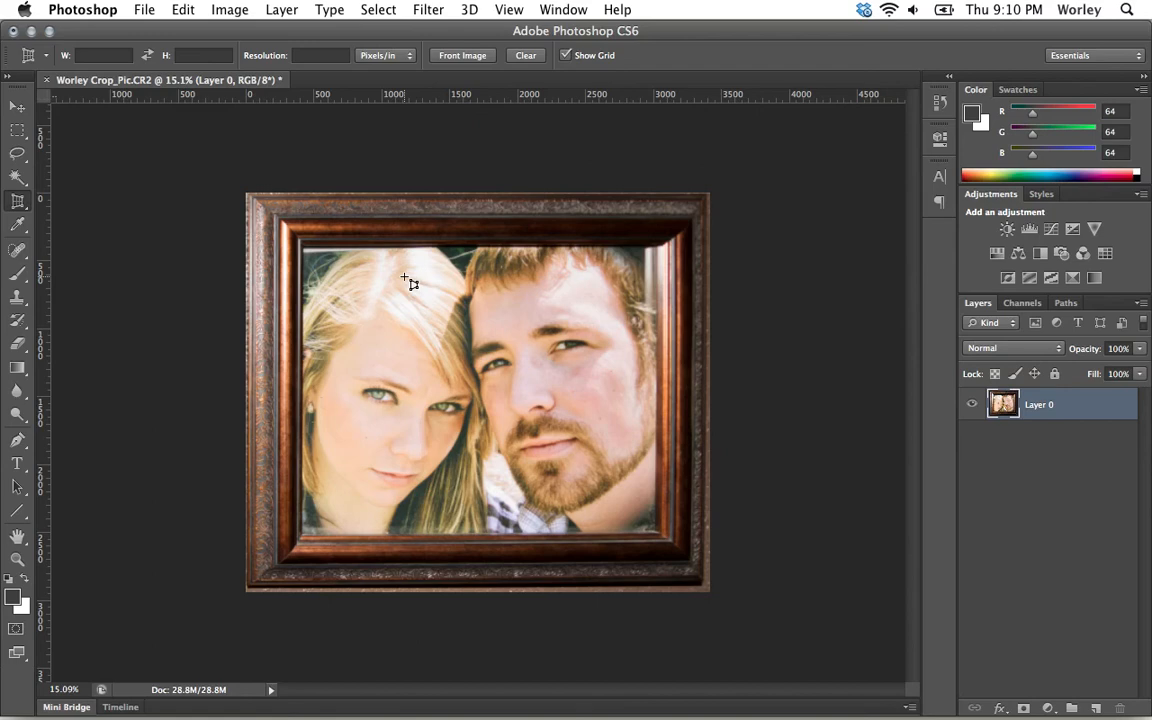
pyautogui.press('super+z')
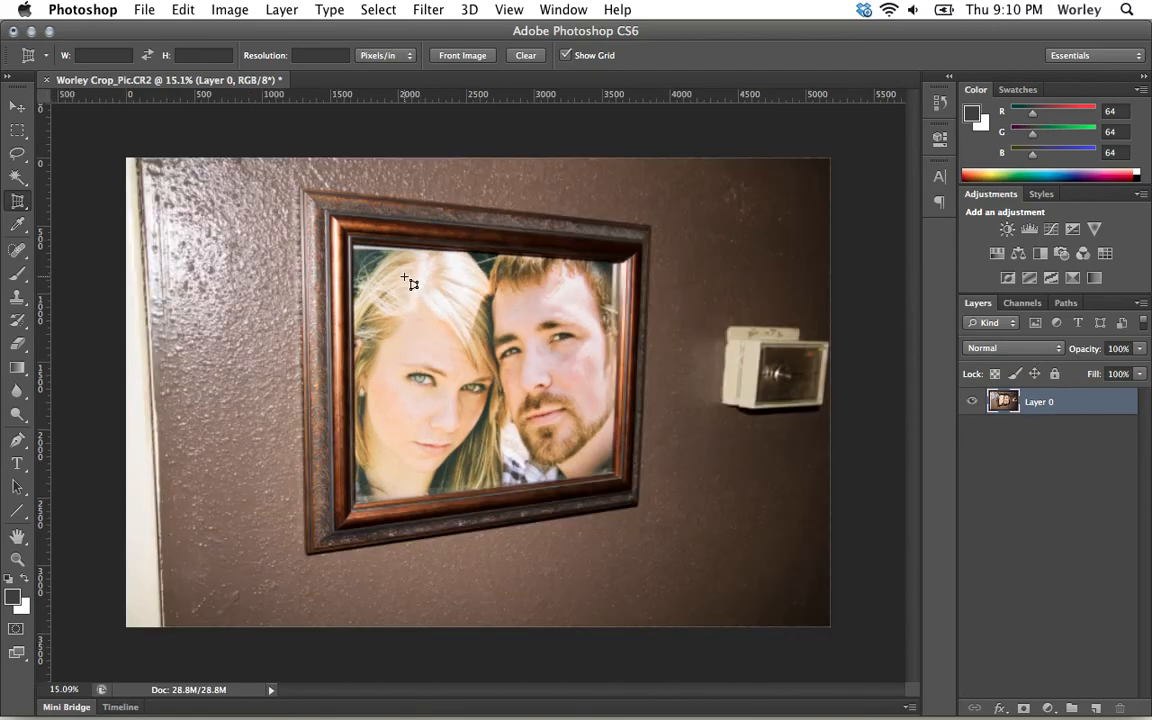